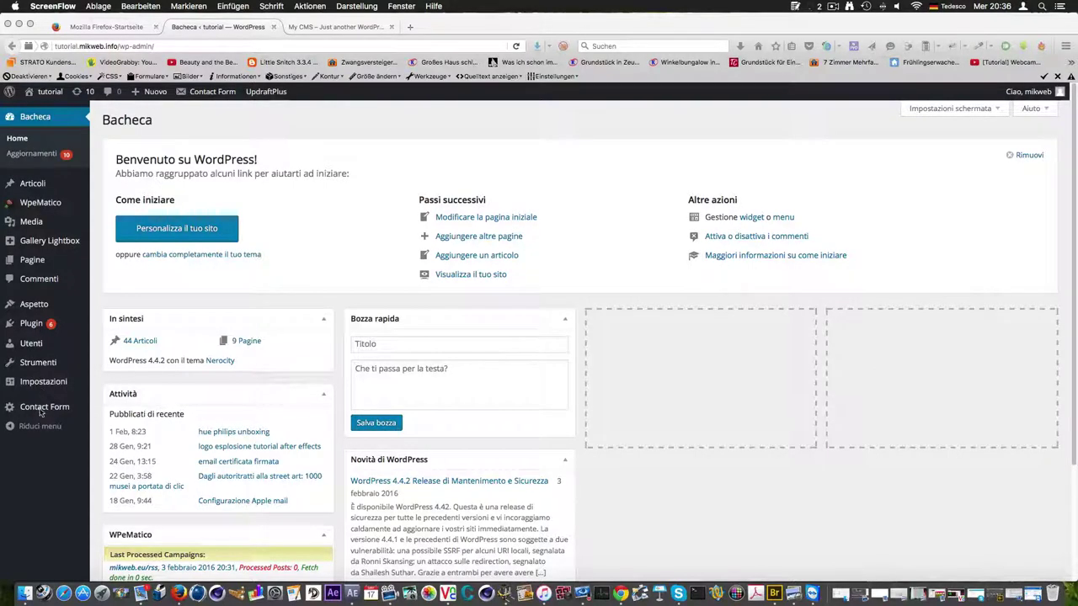
# Open the UpdraftPlus Backups page from the Impostazioni menu of the tutorial site
pyautogui.click(42, 382)
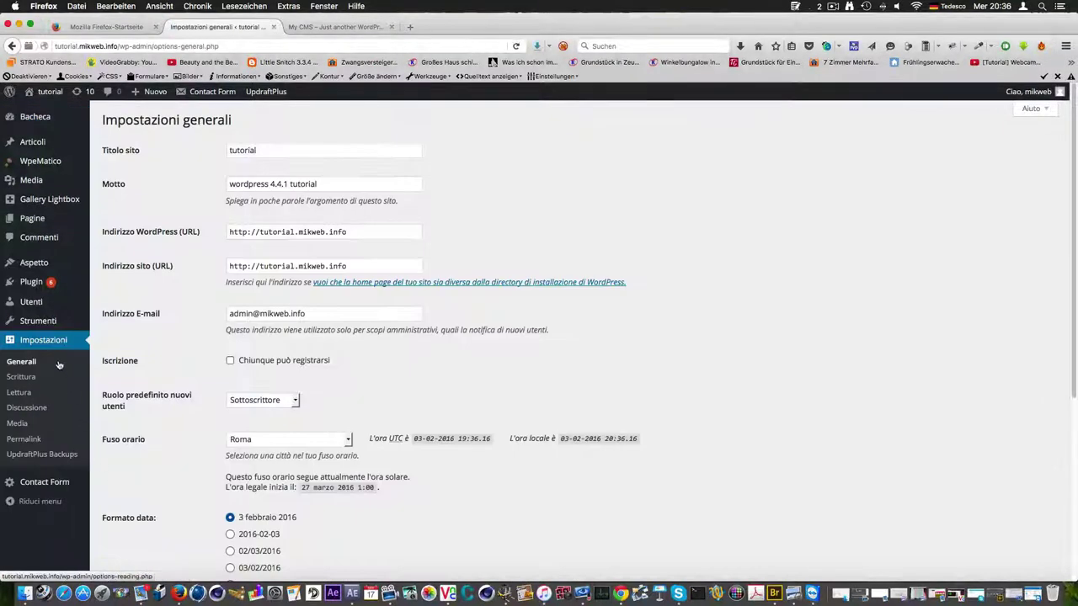
pyautogui.click(53, 457)
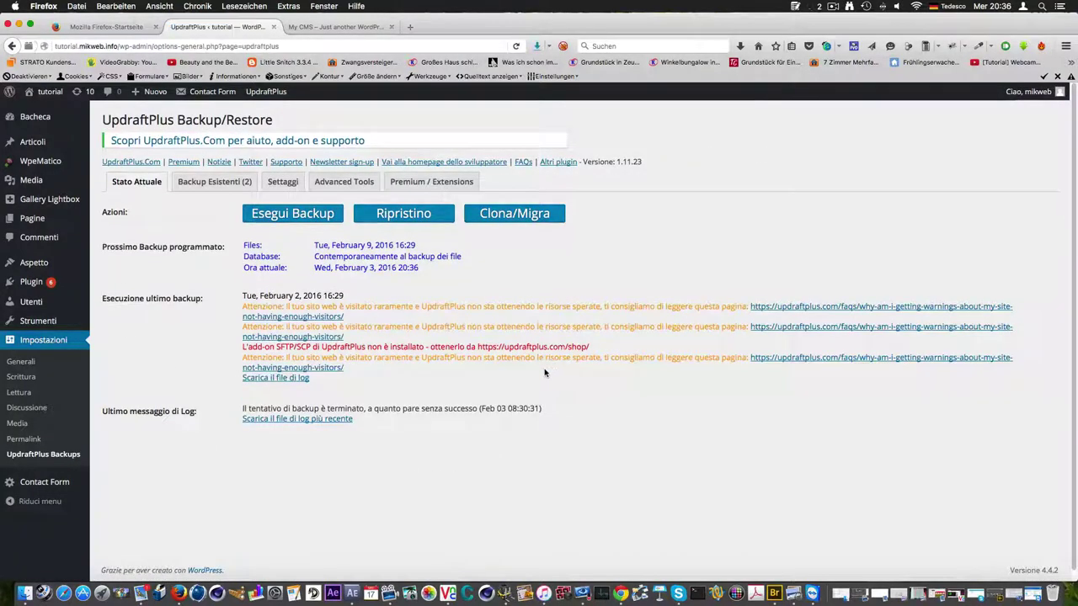
# Look through the Backup Esistenti, Settaggi and Advanced Tools tabs, scrolling the system information
pyautogui.click(202, 184)
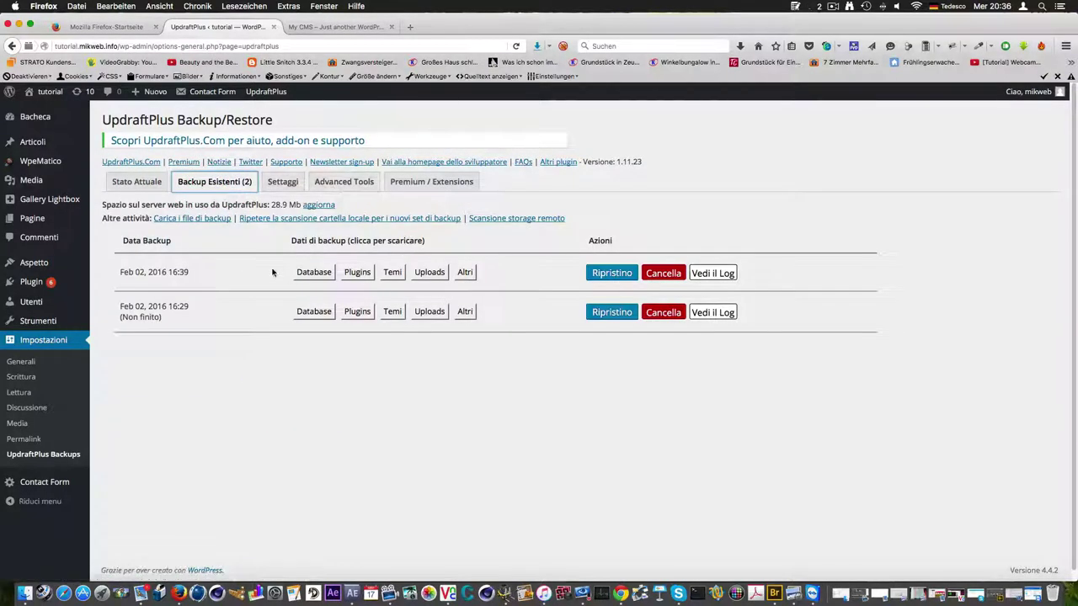
pyautogui.click(274, 186)
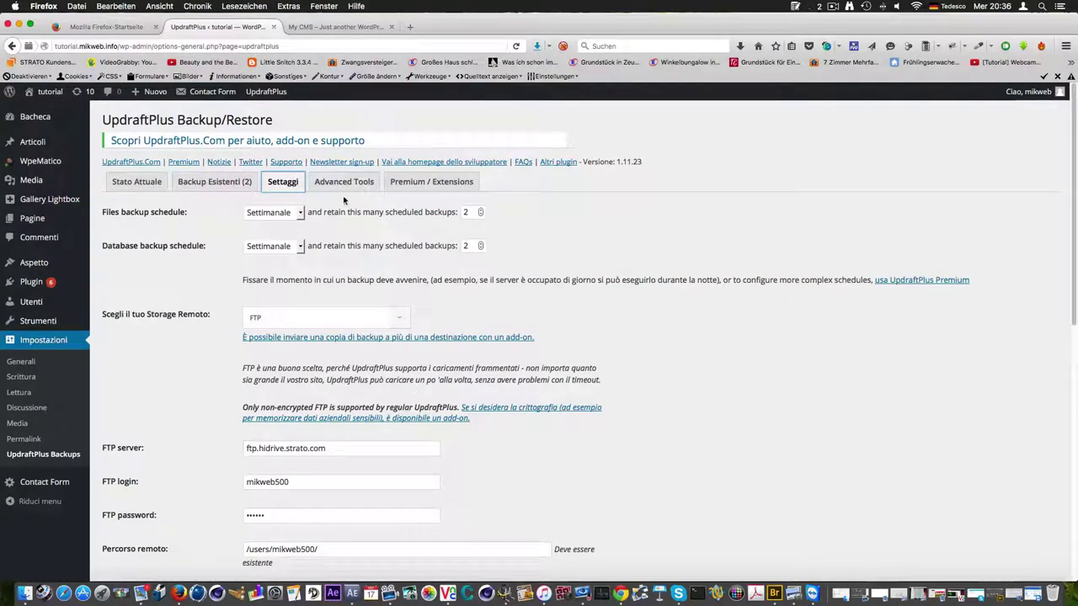
pyautogui.click(334, 185)
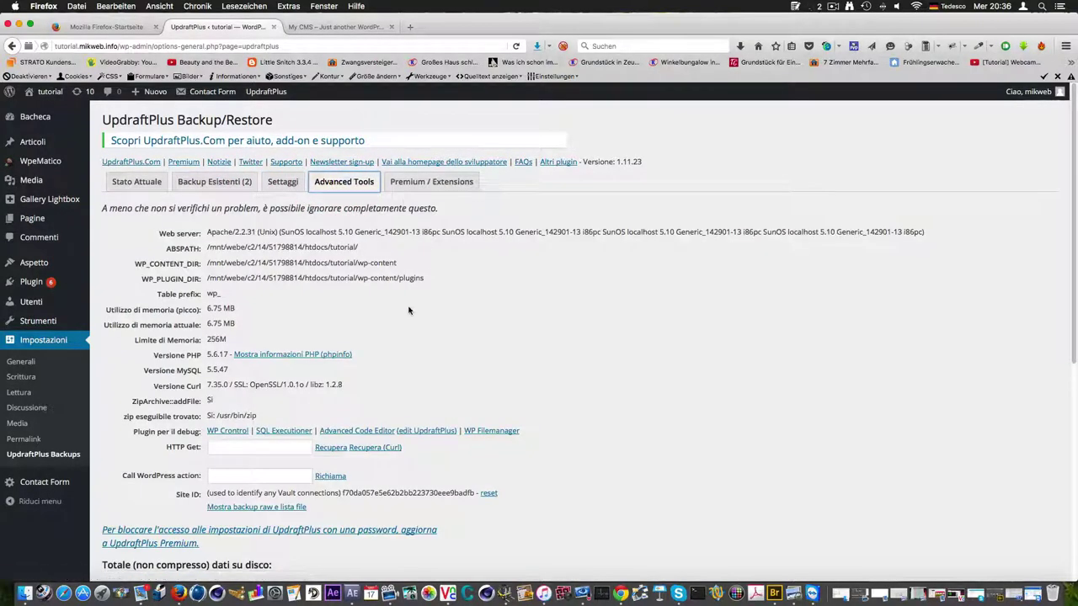
pyautogui.scroll(-2, 408, 311)
pyautogui.scroll(-1, 408, 311)
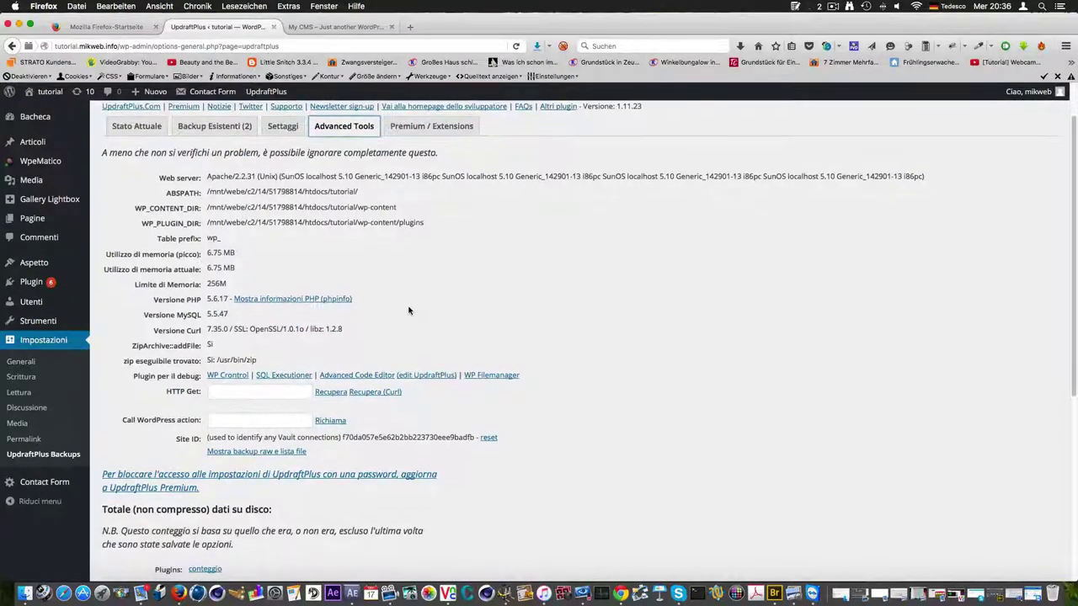
pyautogui.scroll(3, 408, 311)
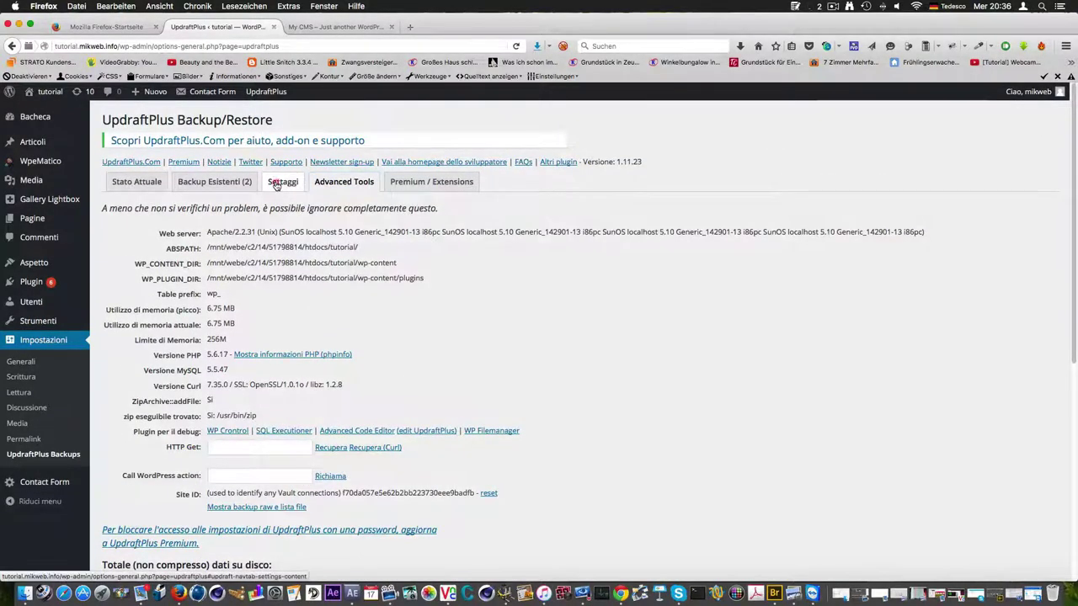
# Revisit the status overview and existing backups, ending on the weekly FTP backup settings
pyautogui.click(278, 184)
pyautogui.click(141, 183)
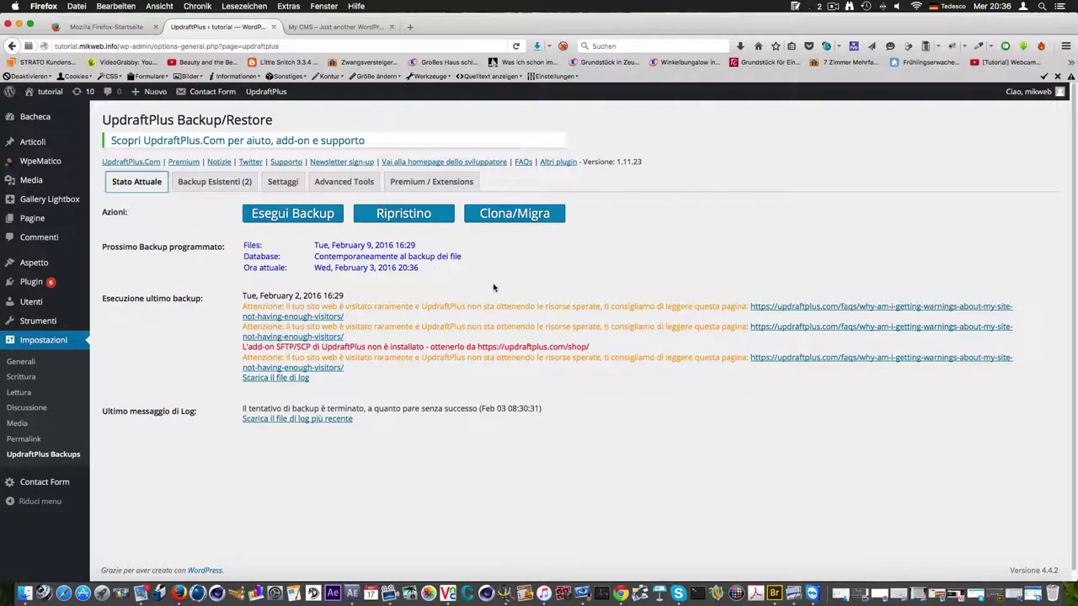
pyautogui.scroll(-1, 493, 297)
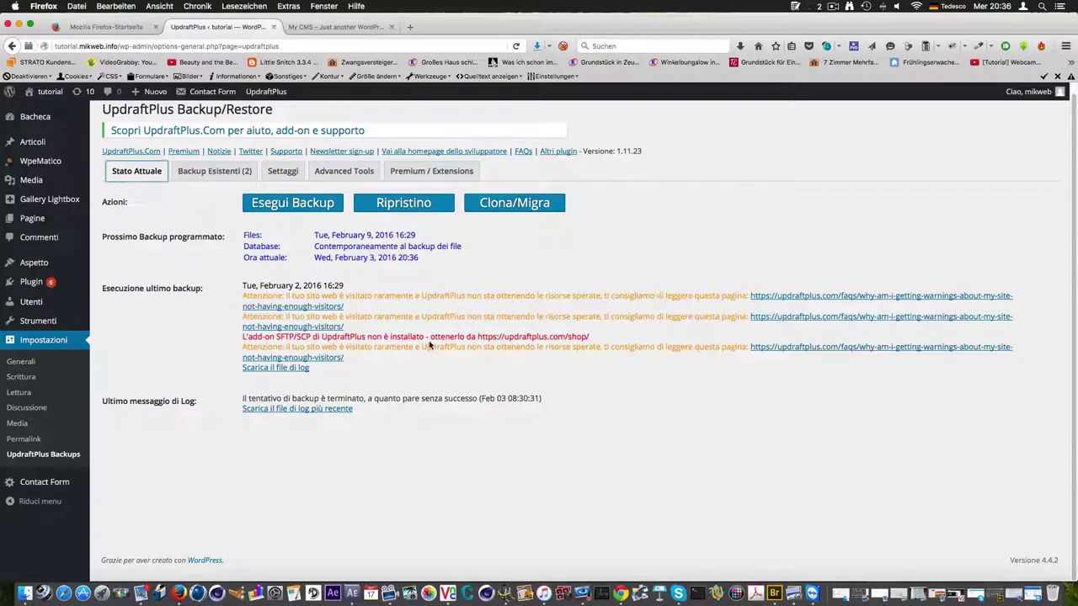
pyautogui.scroll(1, 334, 282)
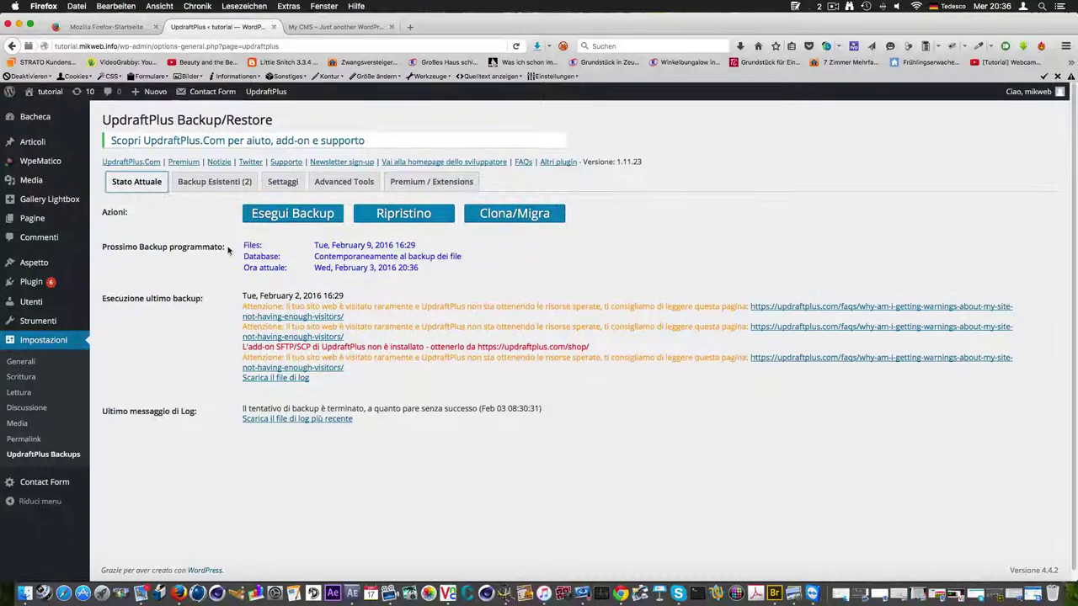
pyautogui.click(192, 185)
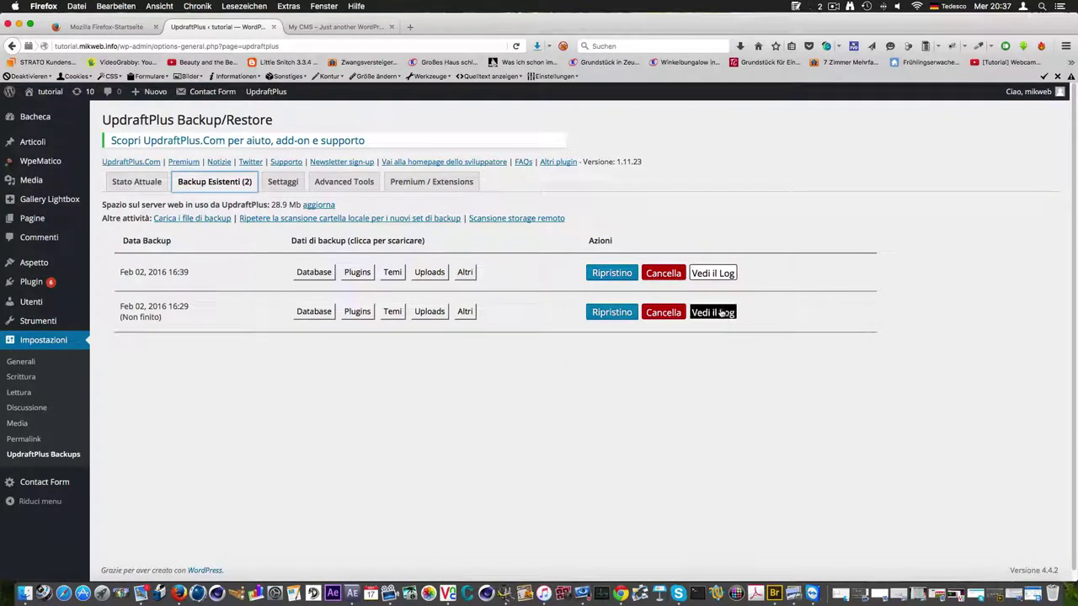
pyautogui.click(284, 182)
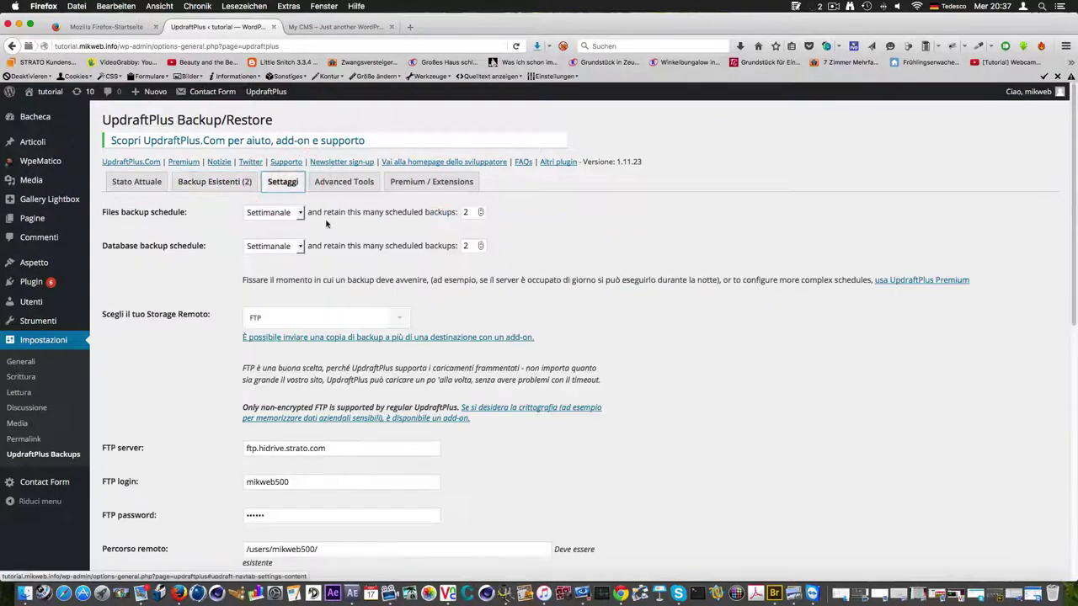
pyautogui.click(302, 213)
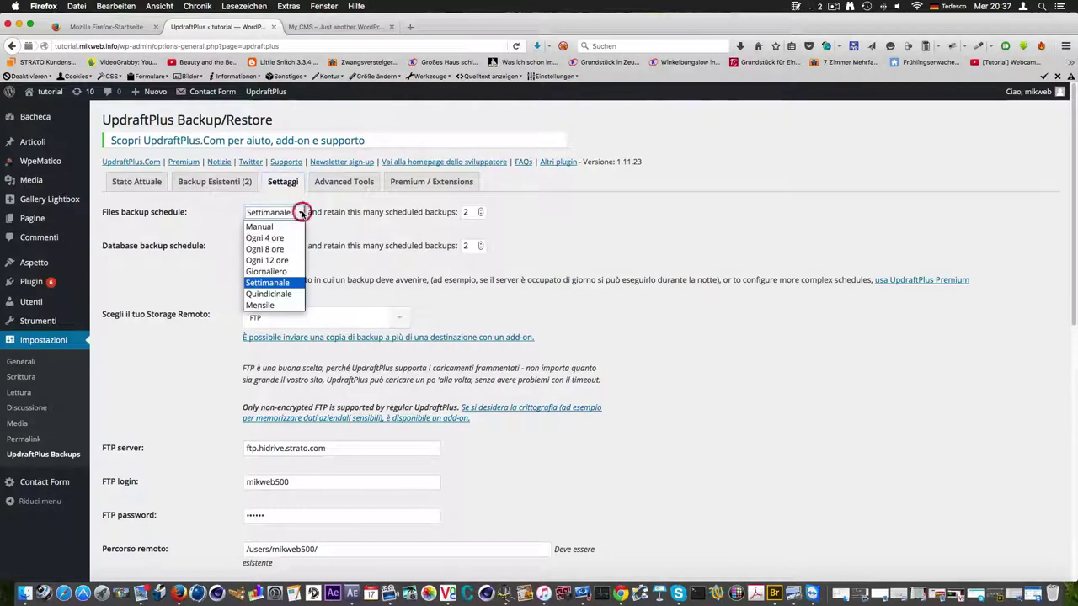
pyautogui.click(302, 214)
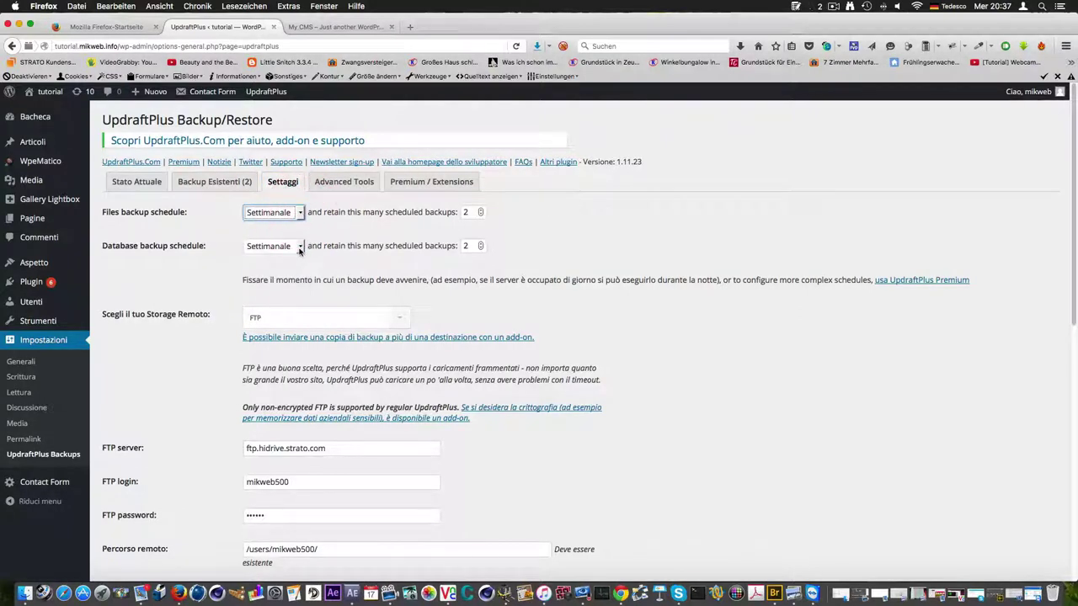
pyautogui.click(299, 246)
pyautogui.click(295, 245)
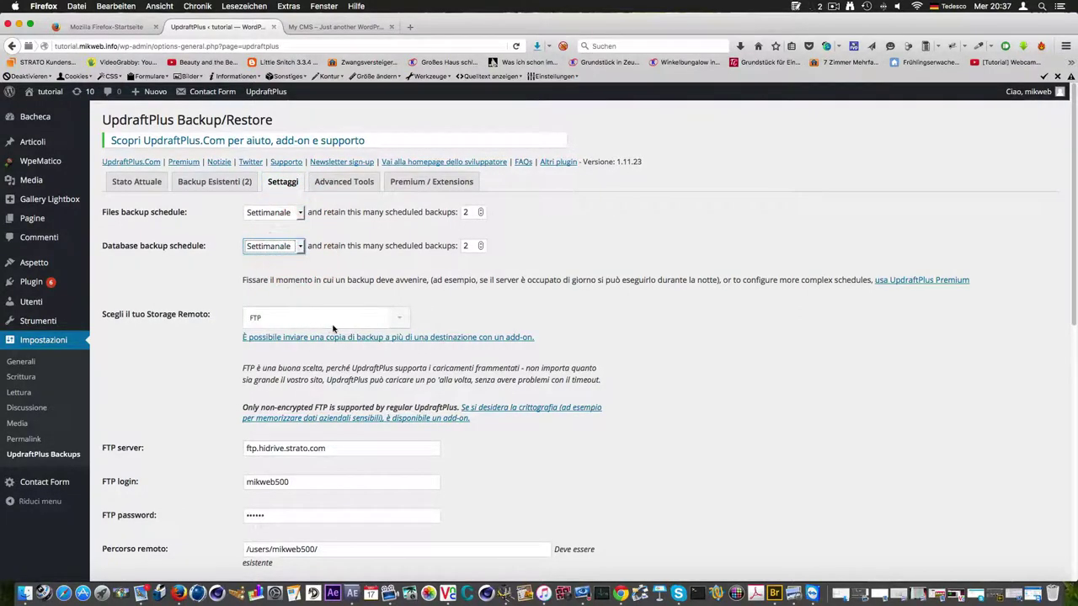
pyautogui.click(398, 318)
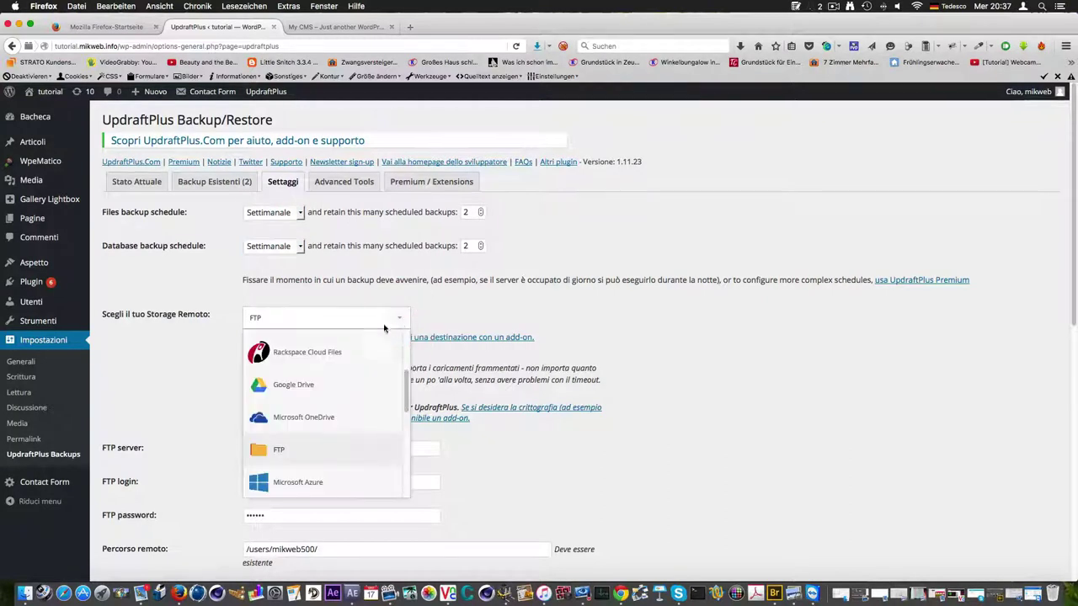
pyautogui.scroll(-2, 333, 419)
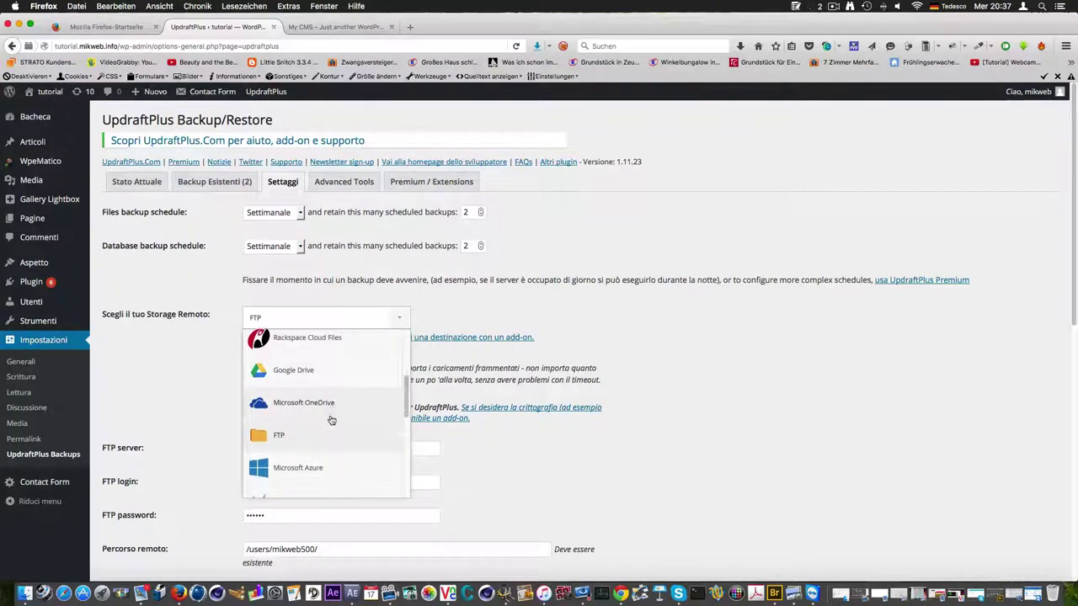
pyautogui.scroll(-4, 329, 425)
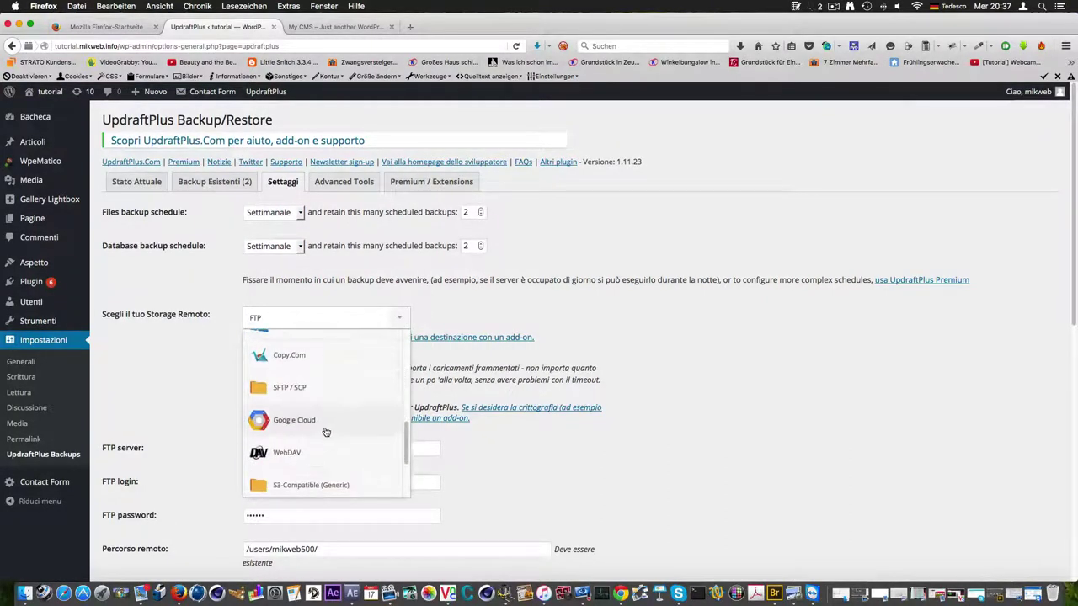
pyautogui.scroll(-3, 328, 432)
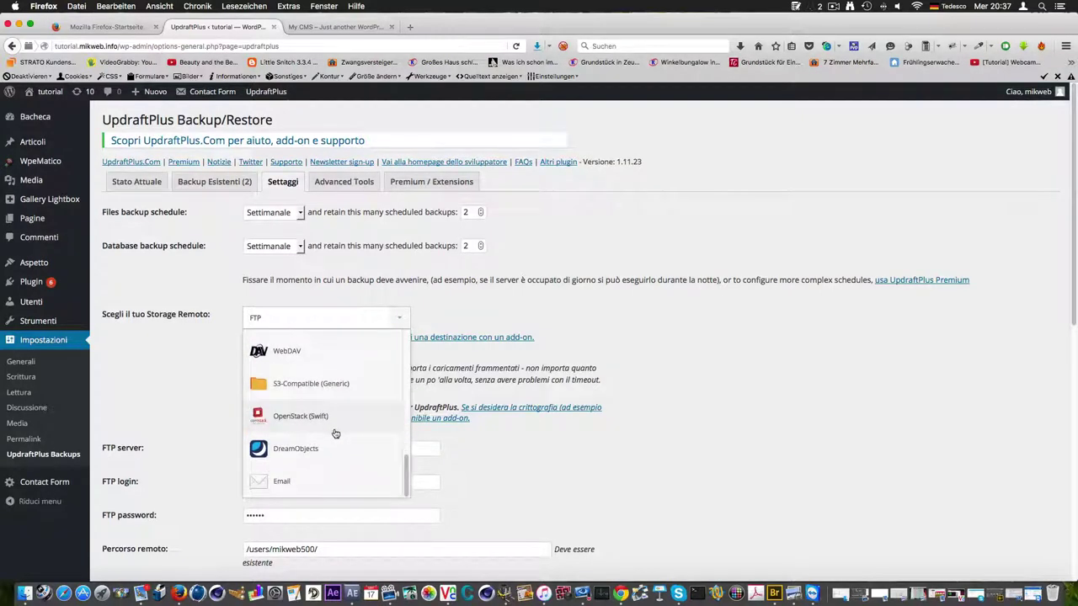
pyautogui.scroll(-1, 338, 433)
pyautogui.scroll(8, 338, 430)
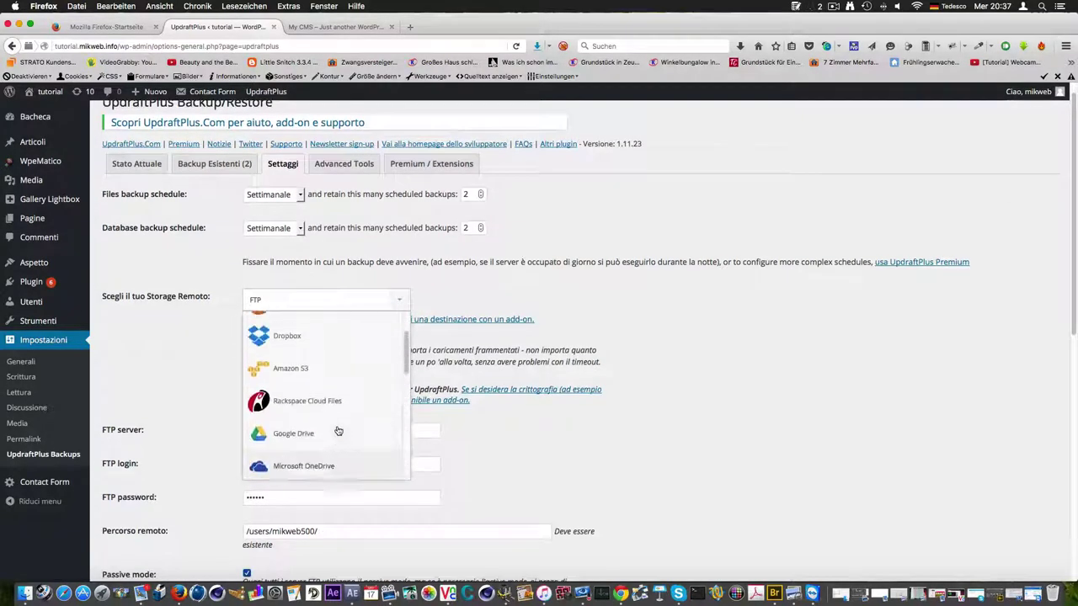
pyautogui.scroll(-5, 346, 379)
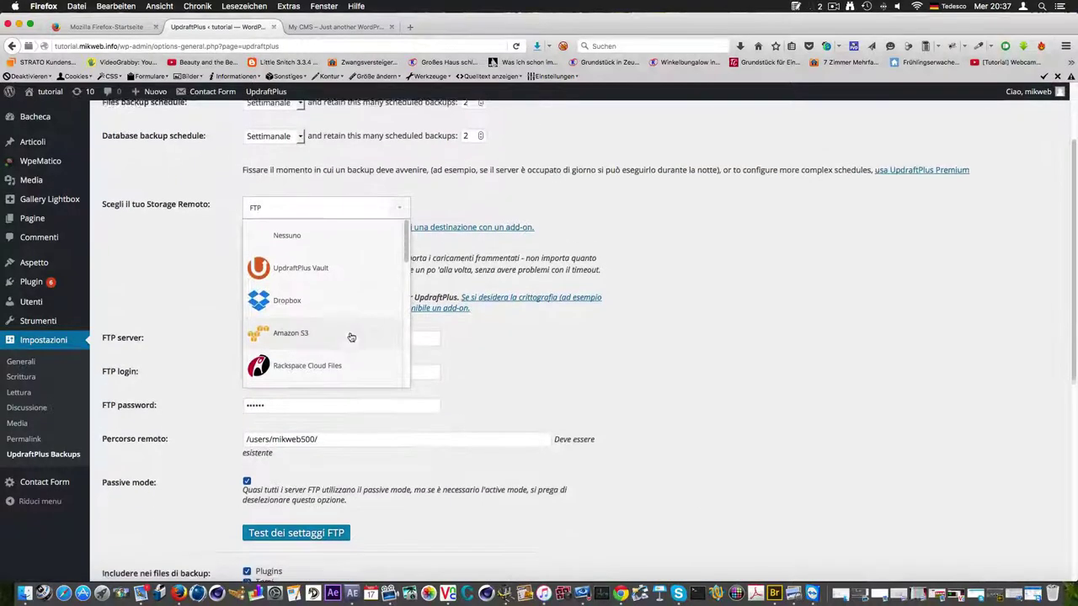
pyautogui.scroll(2, 325, 264)
pyautogui.scroll(2, 326, 244)
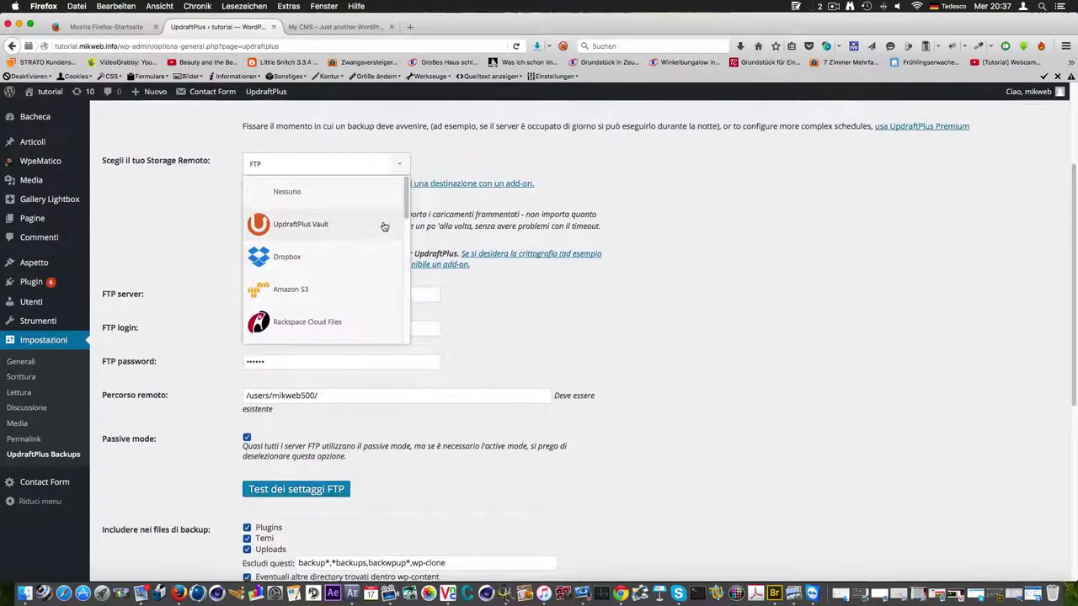
pyautogui.scroll(1, 382, 224)
pyautogui.scroll(-2, 401, 211)
pyautogui.scroll(-3, 396, 252)
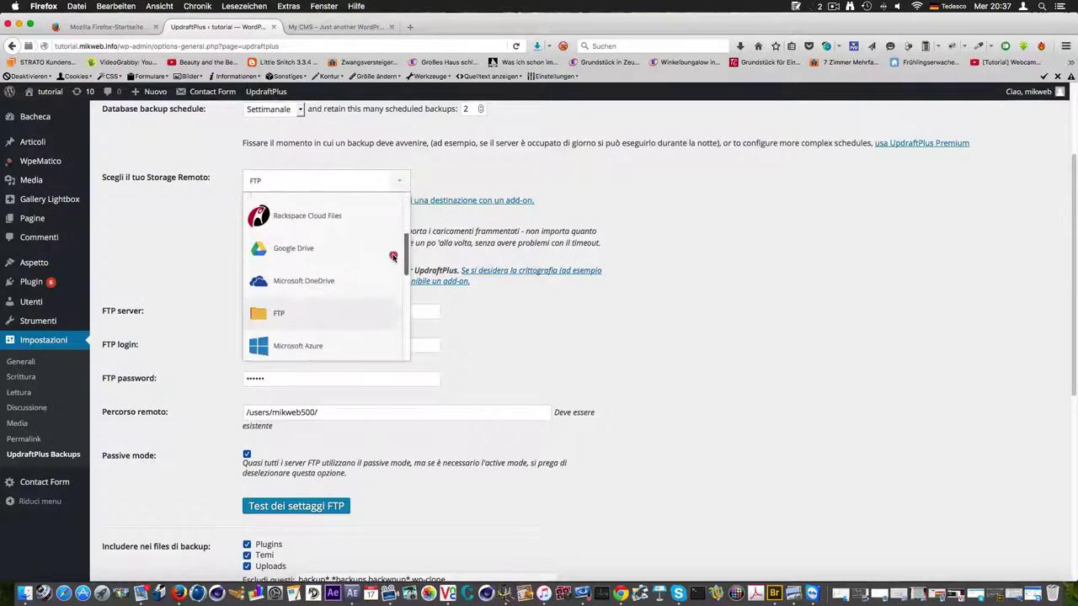
pyautogui.click(293, 278)
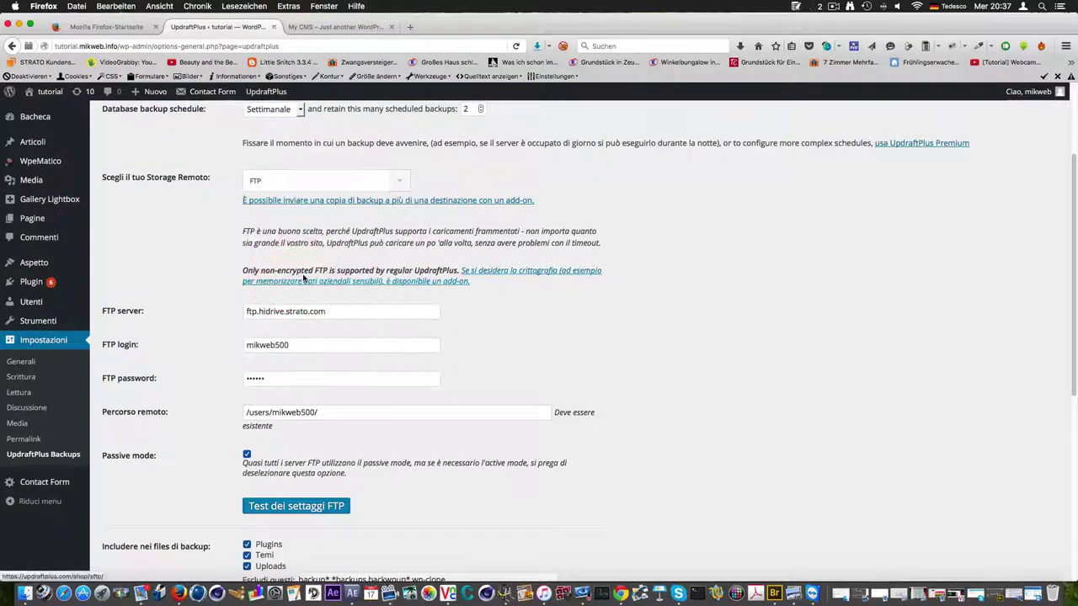
pyautogui.click(350, 312)
pyautogui.click(350, 310)
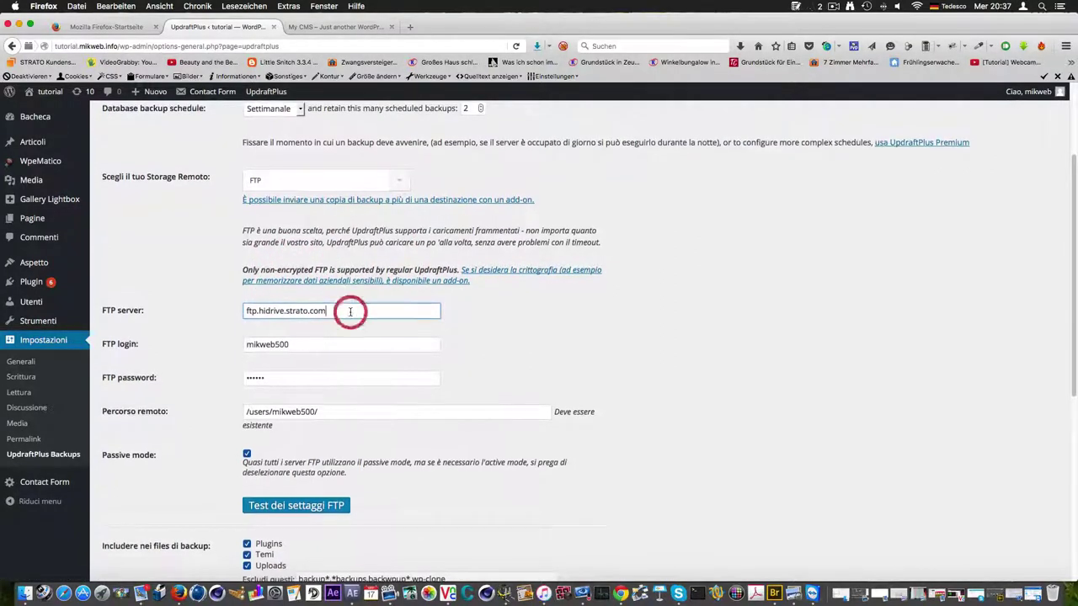
pyautogui.press('Tab')
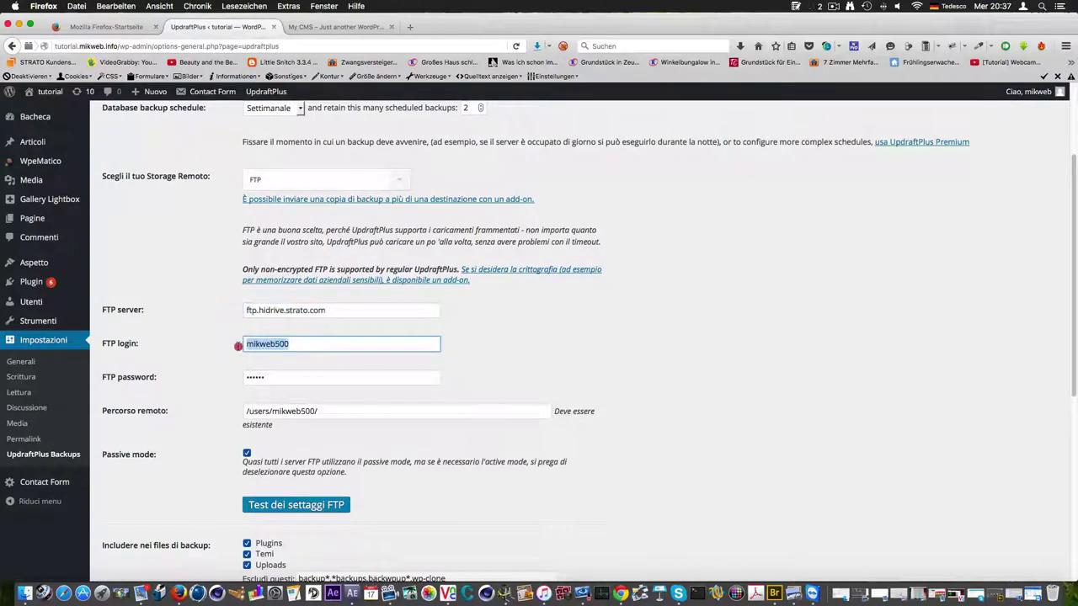
pyautogui.press('Tab')
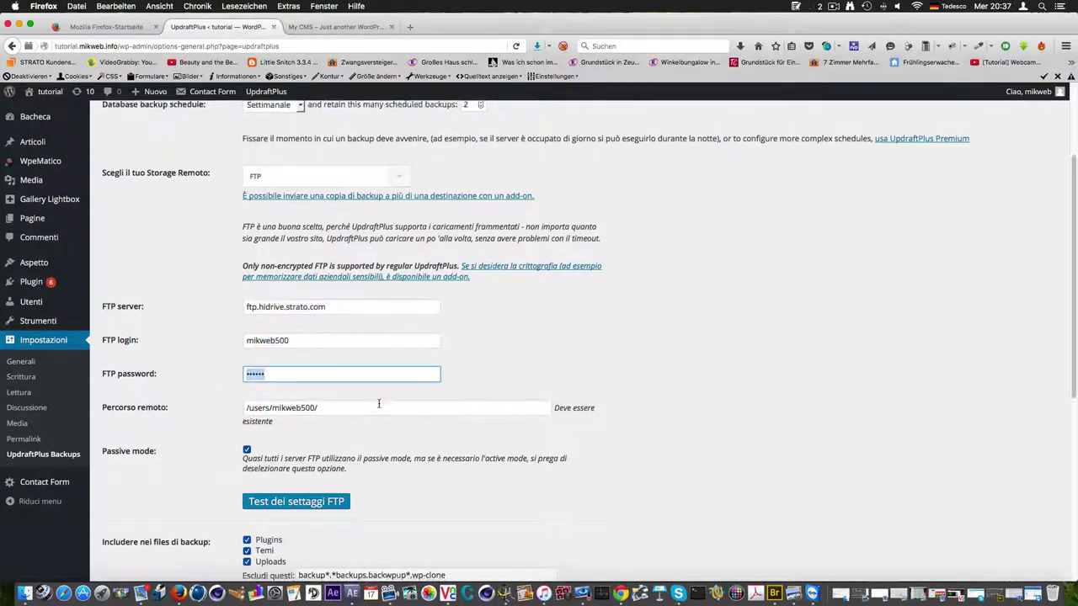
pyautogui.scroll(-1, 305, 379)
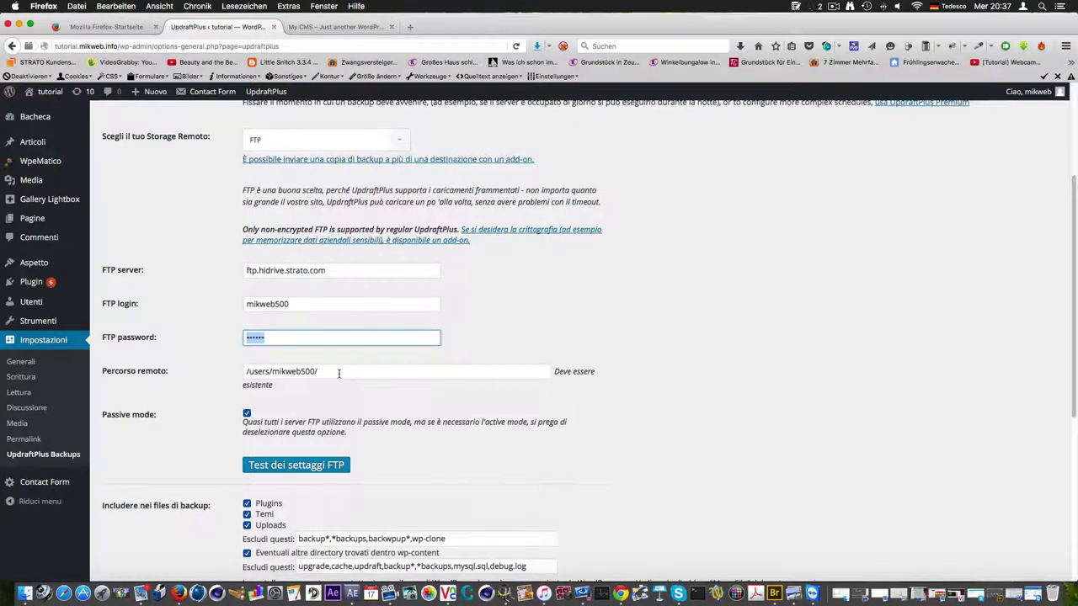
pyautogui.scroll(-1, 340, 372)
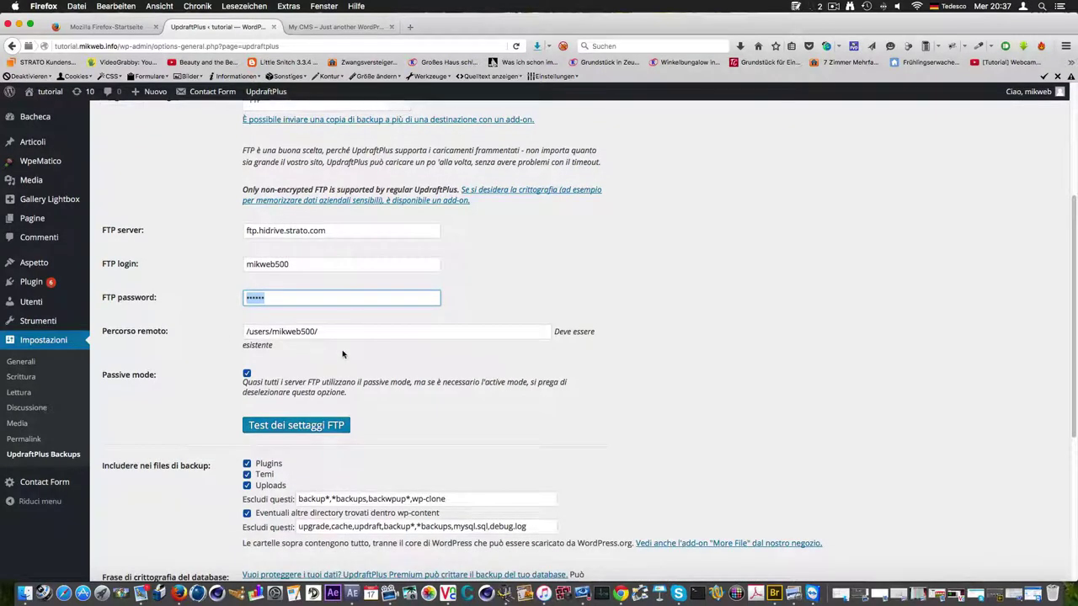
pyautogui.scroll(-2, 240, 368)
# Test the FTP connection, dismiss the success message, and save the settings with 'Salva i cambiamenti'
pyautogui.click(302, 355)
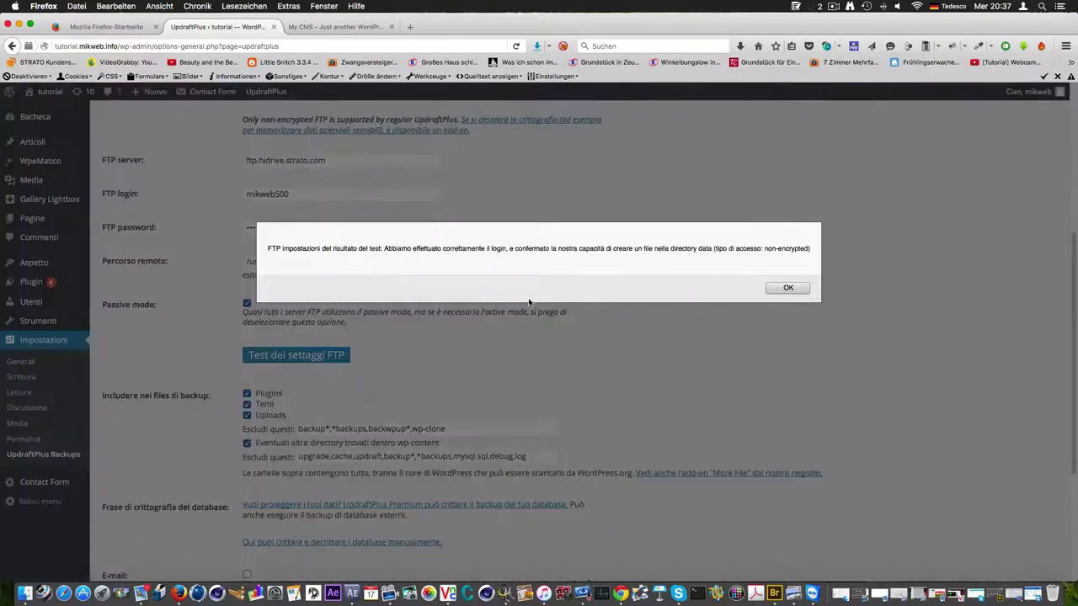
pyautogui.click(787, 288)
pyautogui.scroll(-1, 556, 371)
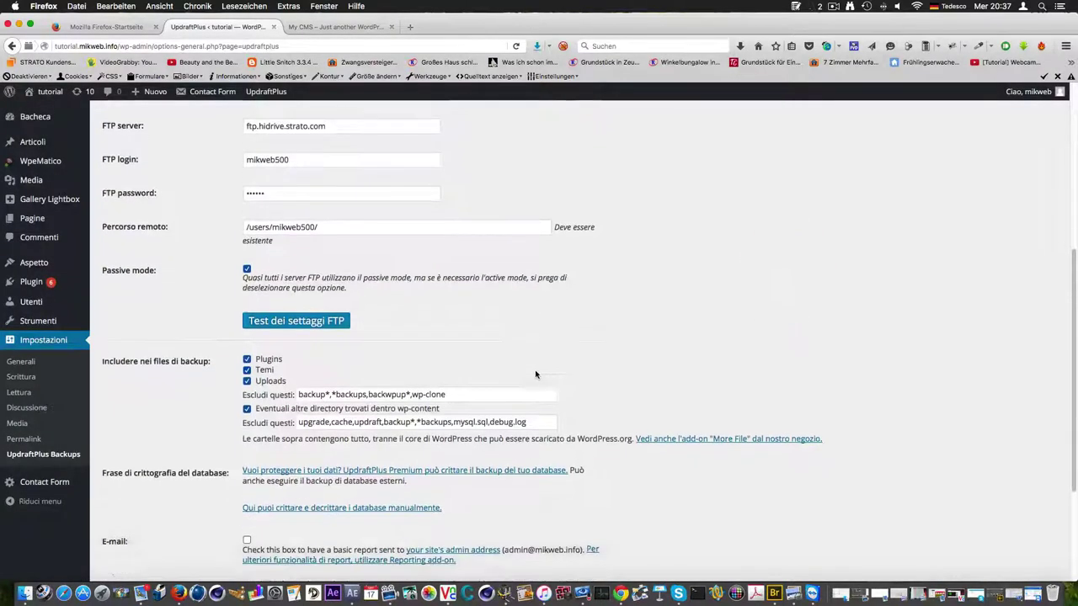
pyautogui.scroll(-5, 536, 374)
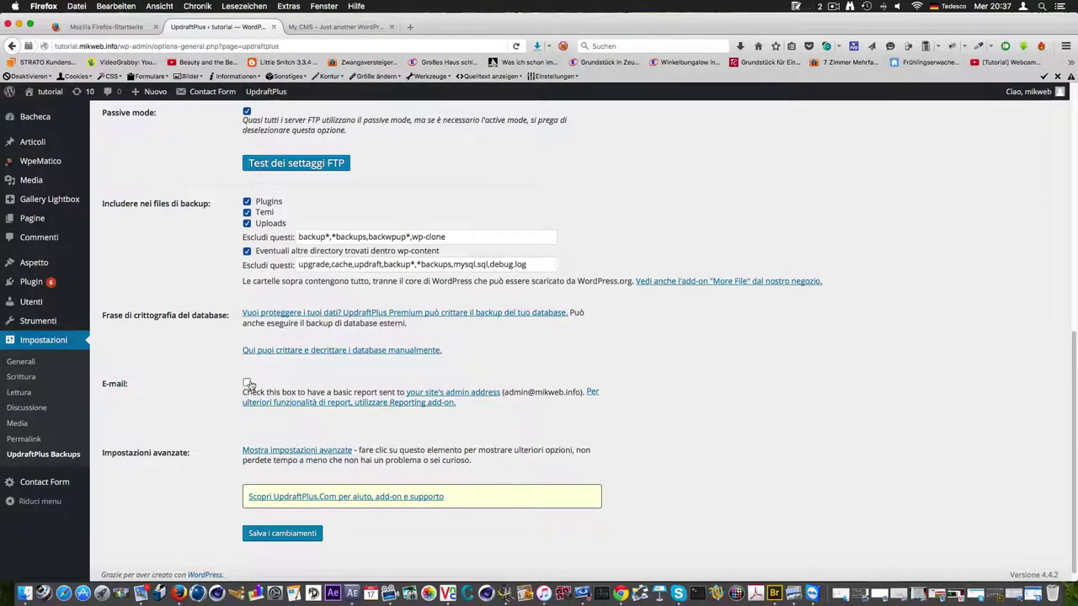
pyautogui.scroll(-1, 252, 385)
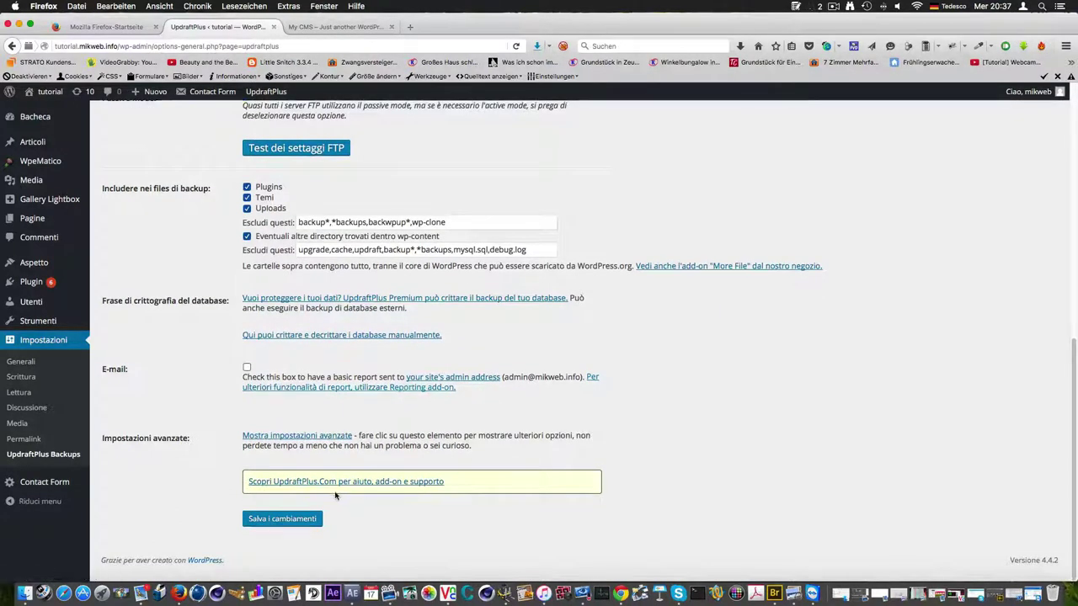
pyautogui.click(295, 520)
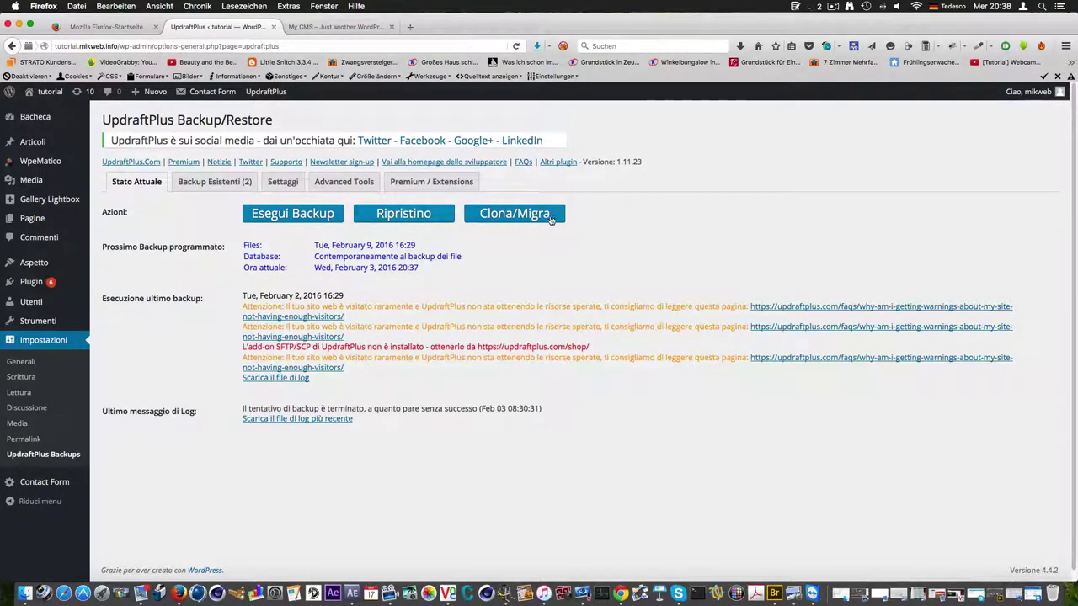
# Run a one-off backup of database and files with upload to remote FTP storage
pyautogui.click(294, 215)
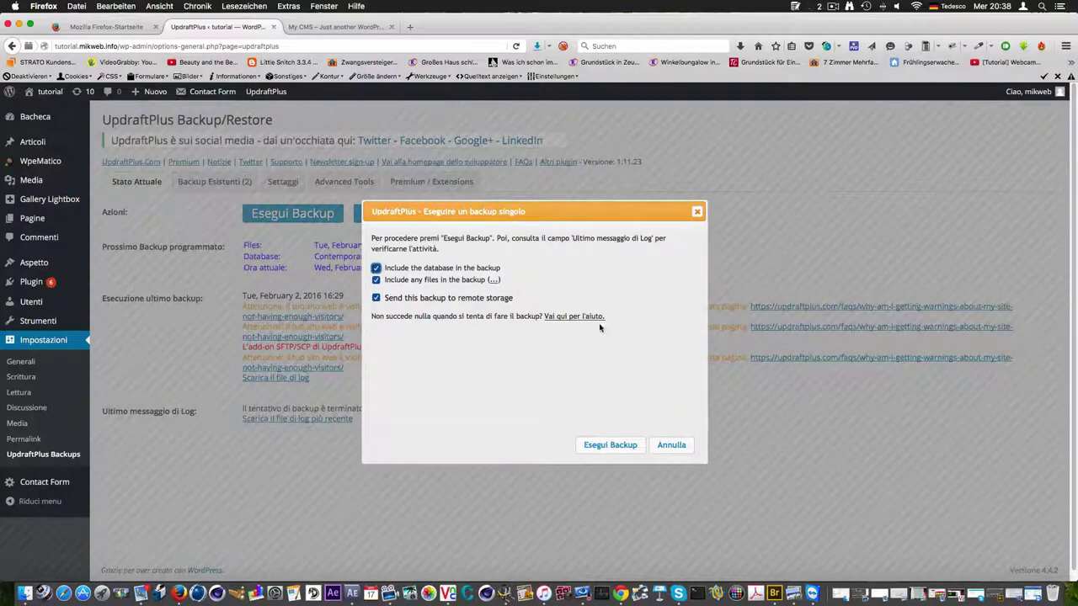
pyautogui.click(609, 446)
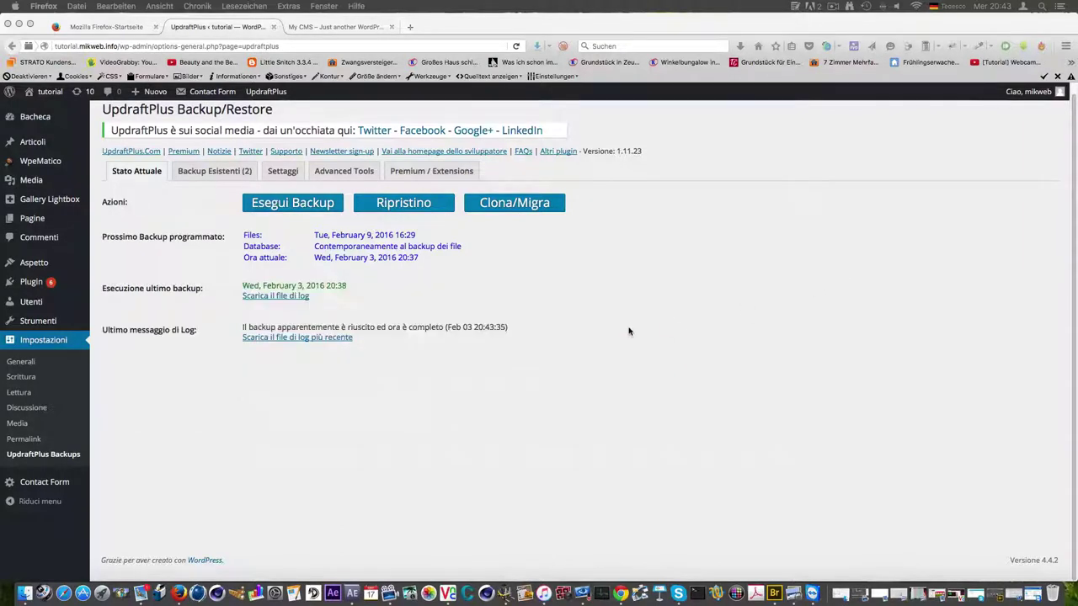
# Rescan remote storage under Backup Esistenti so three sets appear, newest Feb 03, 2016 20:38
pyautogui.scroll(1, 400, 350)
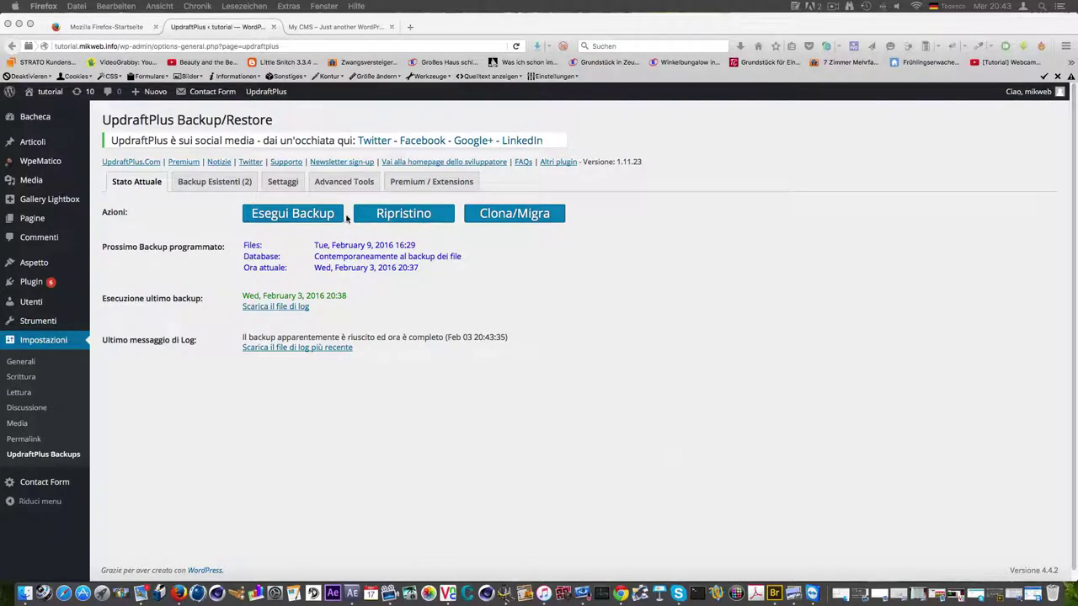
pyautogui.click(239, 183)
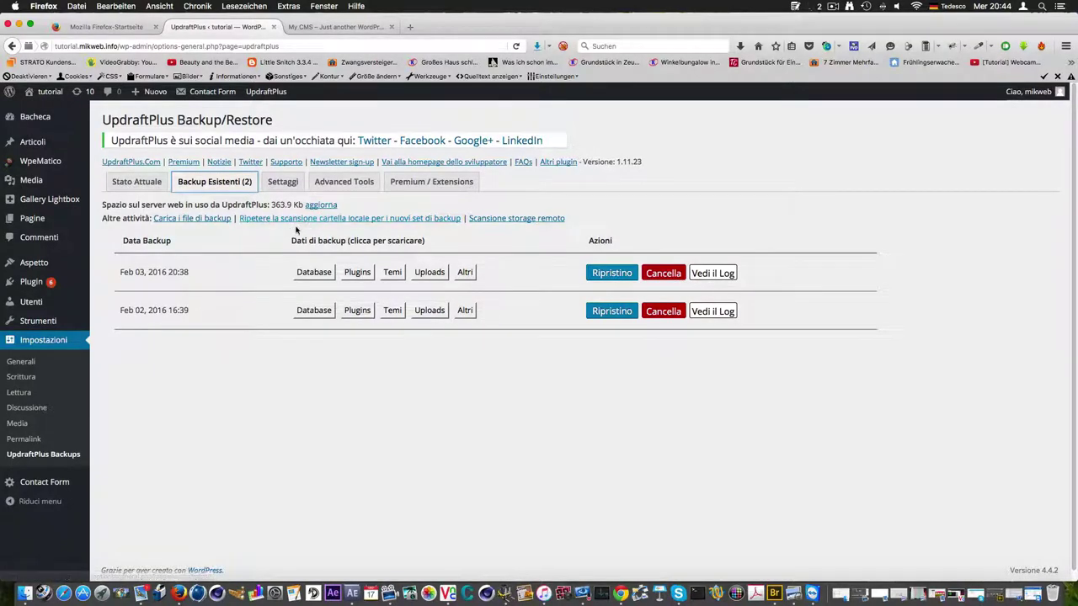
pyautogui.click(515, 219)
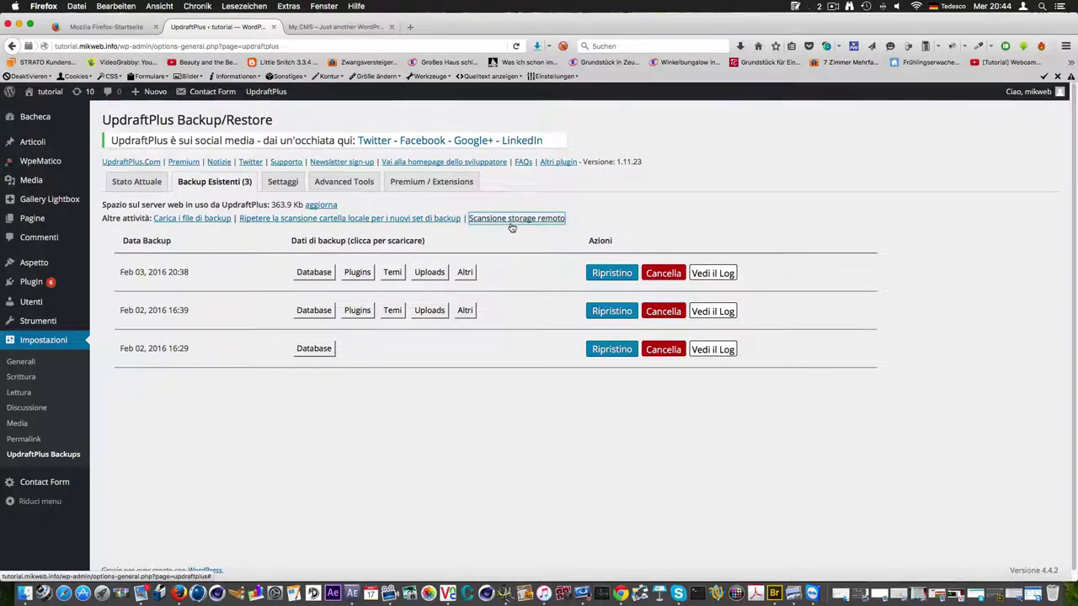
pyautogui.scroll(-1, 475, 264)
pyautogui.scroll(1, 446, 283)
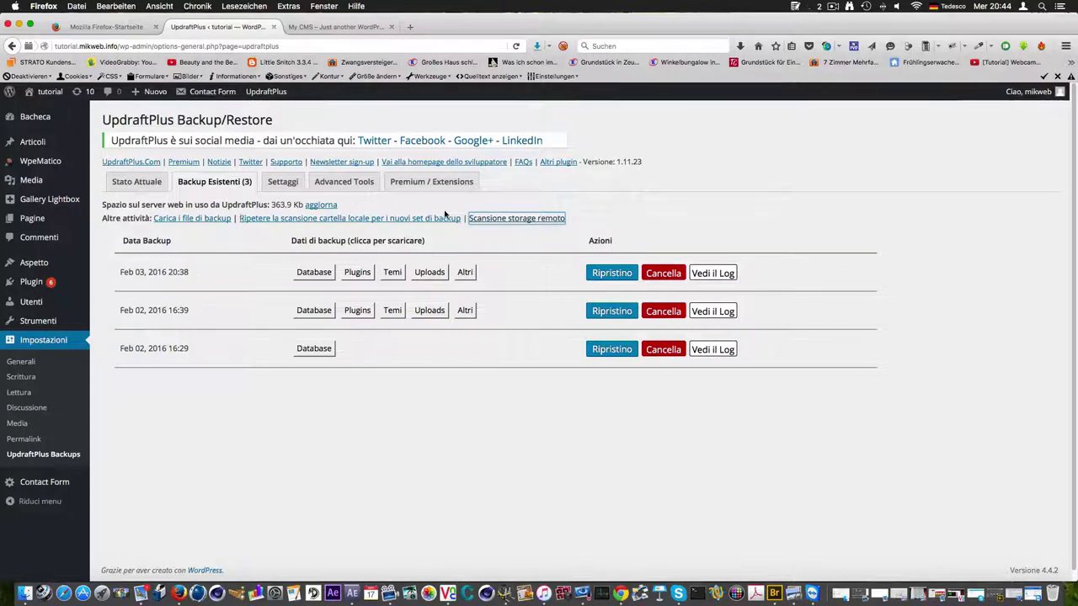
# Visit the tutorial site's front page and look over its title, recent articles and tags
pyautogui.click(49, 92)
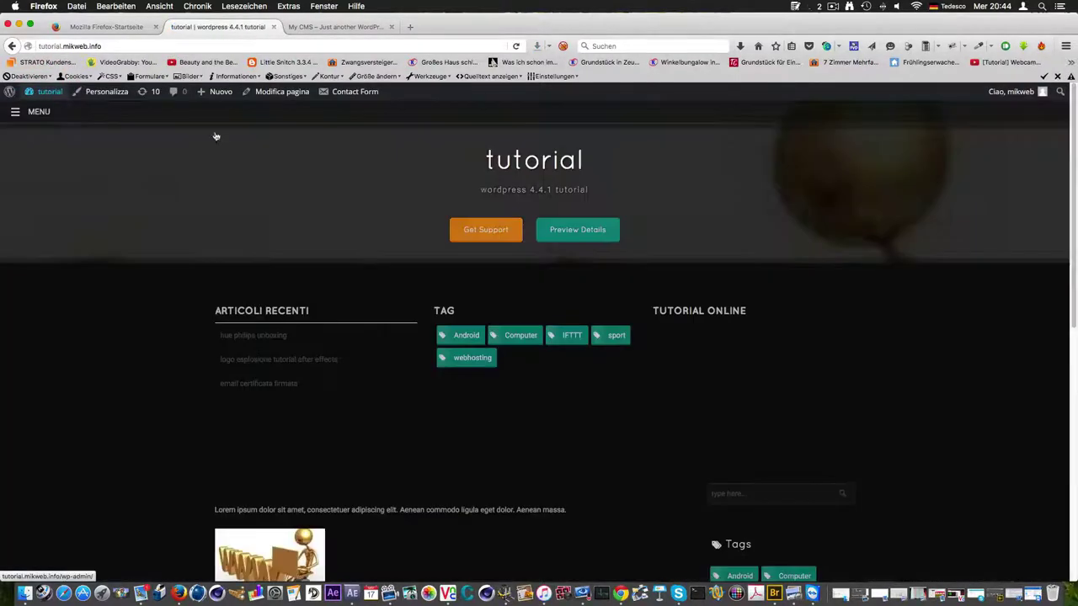
pyautogui.scroll(-5, 436, 279)
pyautogui.scroll(-5, 431, 286)
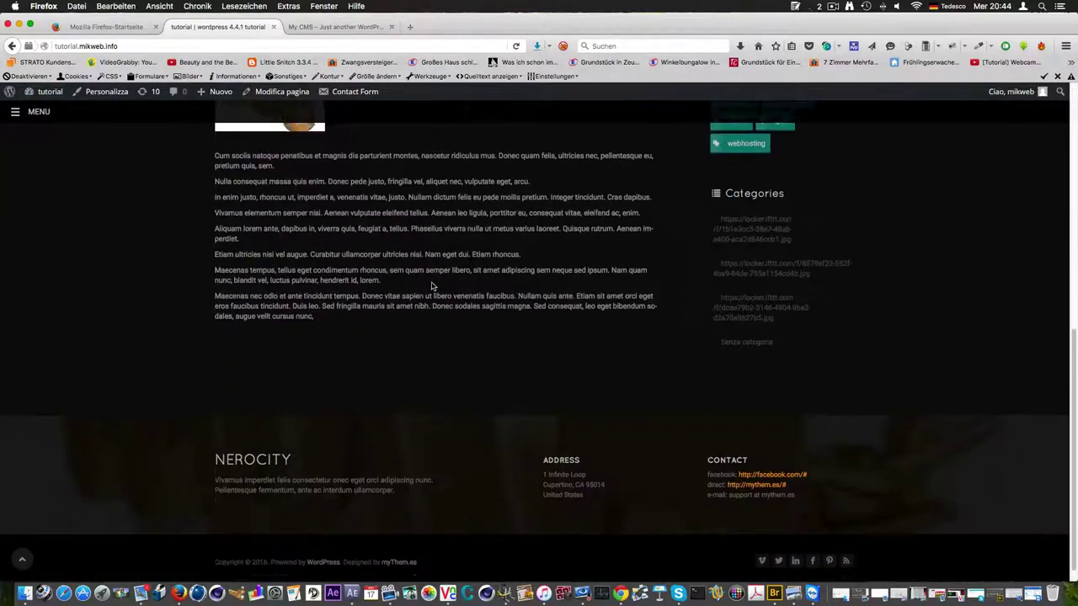
pyautogui.scroll(3, 573, 312)
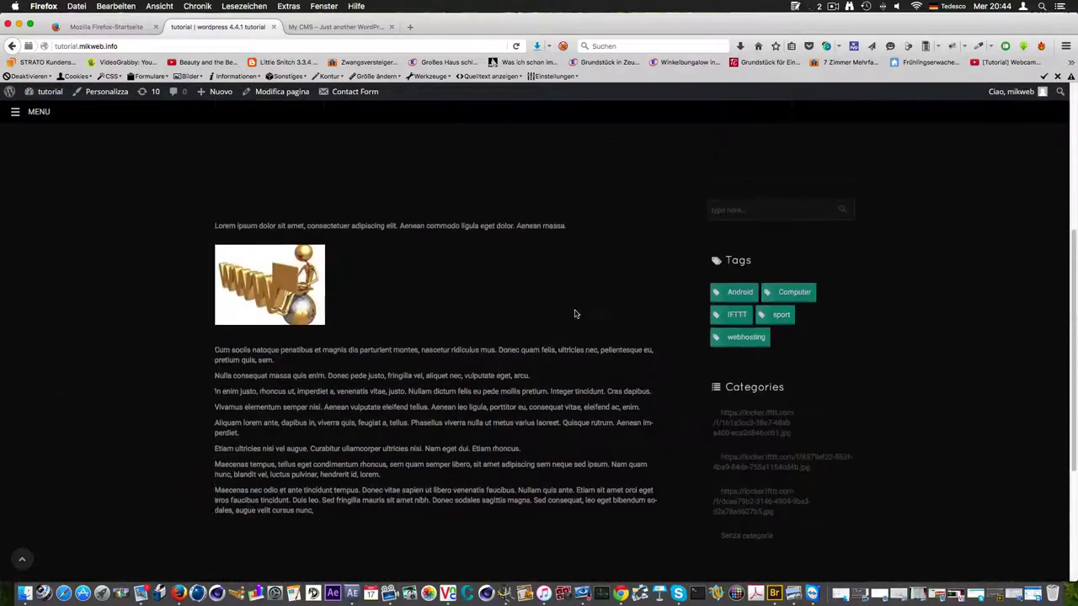
pyautogui.scroll(-3, 575, 314)
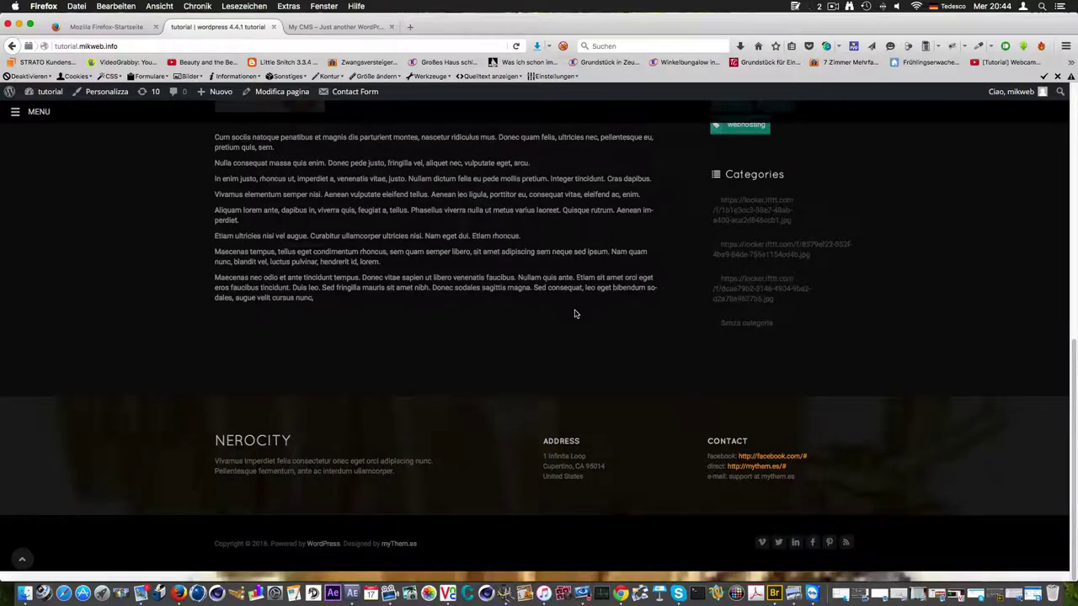
pyautogui.scroll(10, 575, 314)
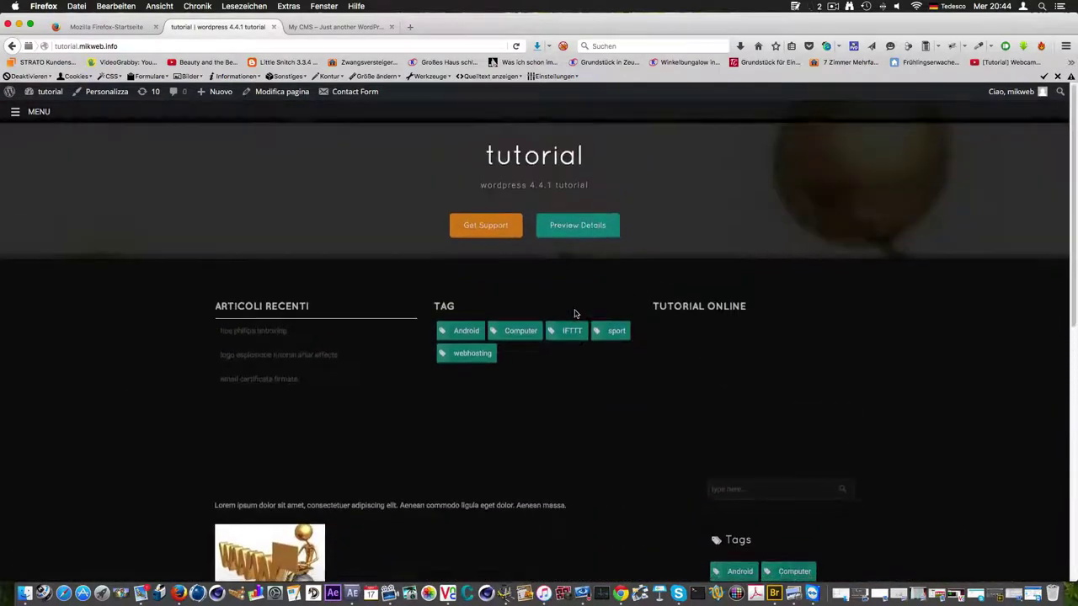
pyautogui.scroll(-1, 575, 315)
# Switch to the My CMS browser tab and look over its front page
pyautogui.click(326, 27)
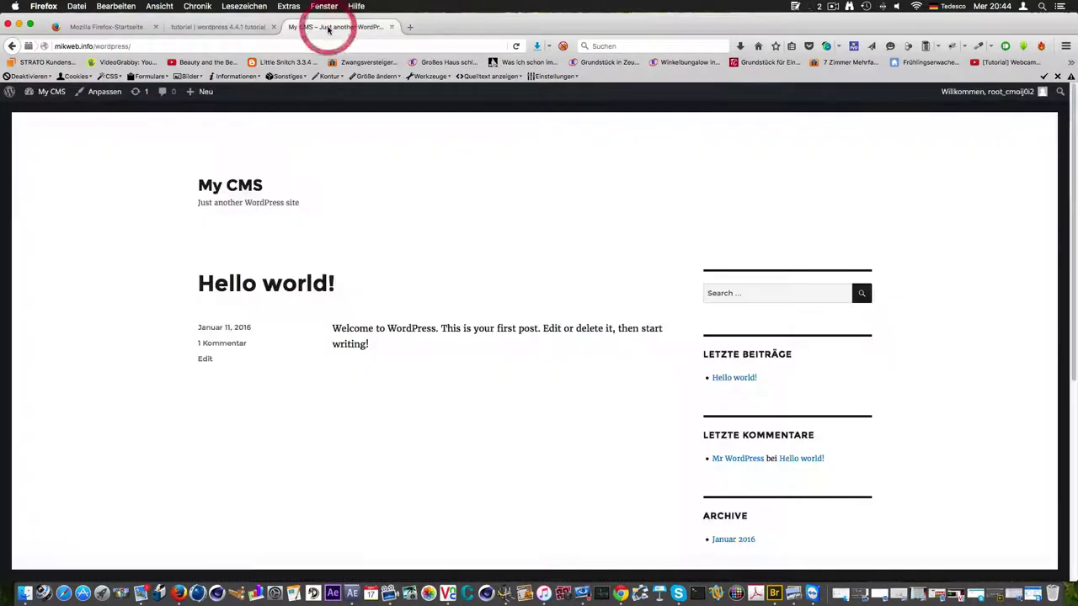
pyautogui.scroll(-5, 457, 315)
pyautogui.scroll(-2, 458, 314)
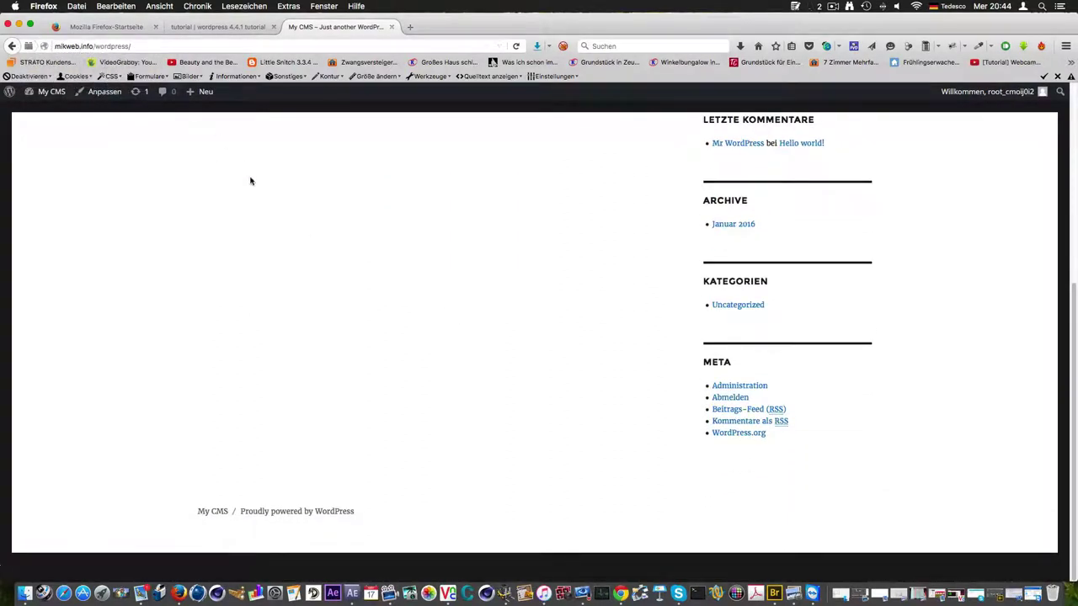
pyautogui.scroll(8, 278, 251)
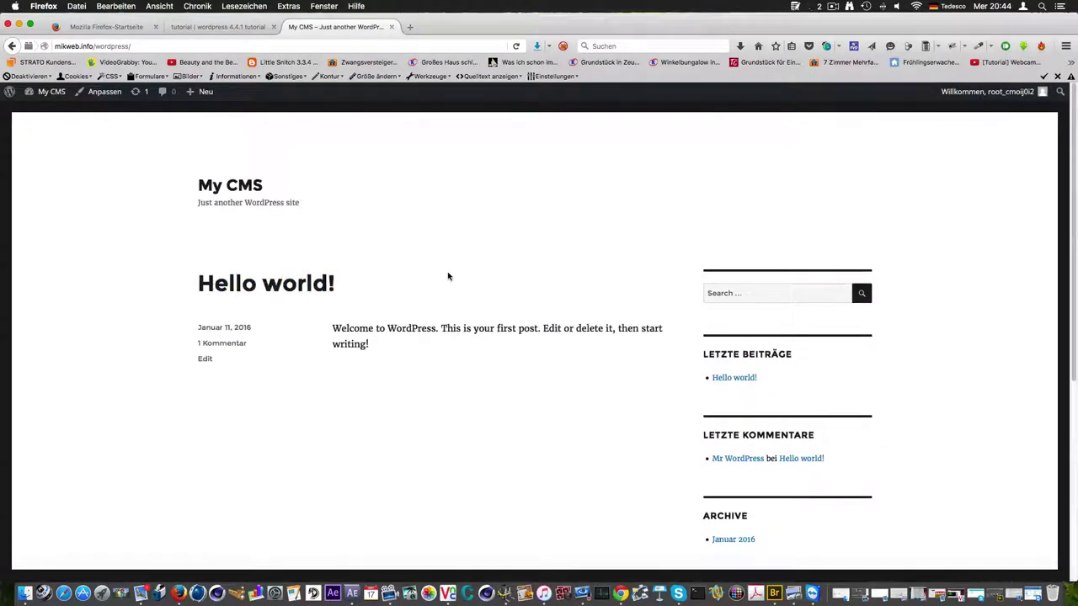
pyautogui.scroll(-5, 448, 274)
pyautogui.scroll(-3, 448, 274)
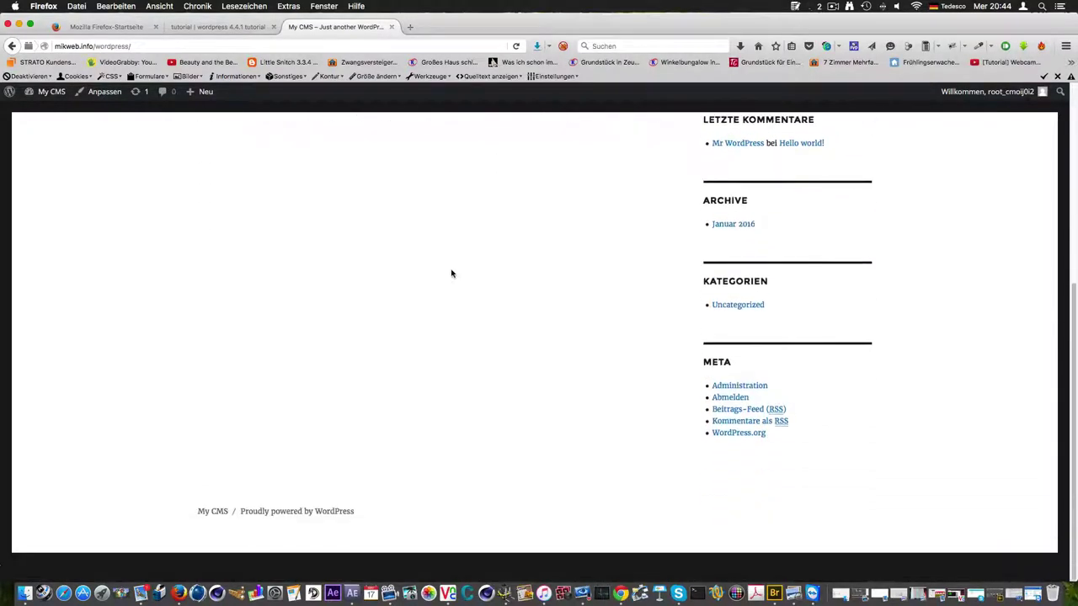
pyautogui.scroll(6, 451, 274)
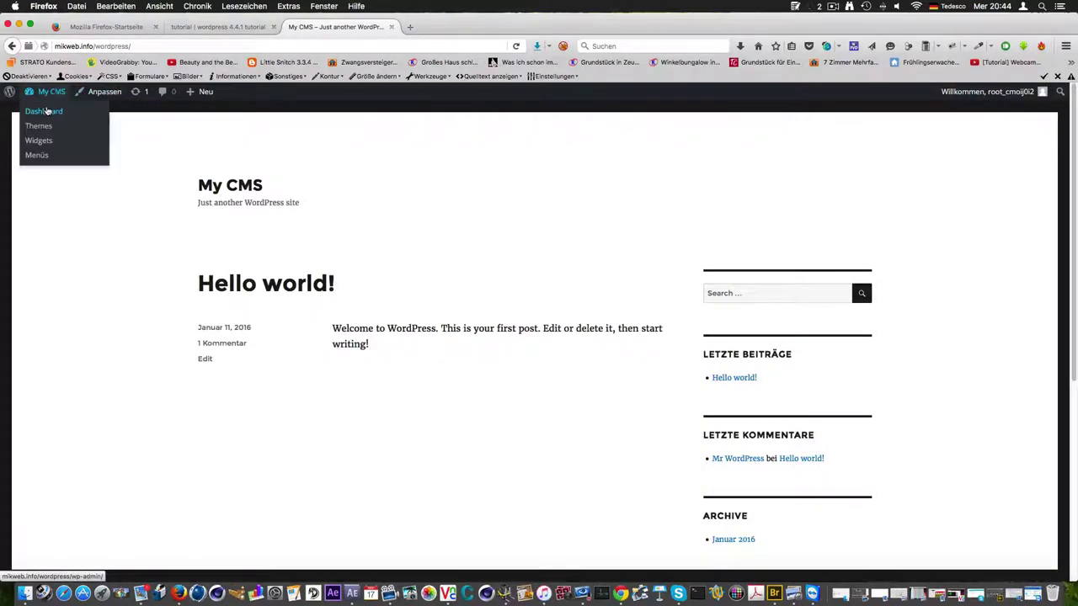
# Go to the My CMS admin Dashboard showing 1 post, 1 page, 1 comment and Twenty Sixteen
pyautogui.click(47, 110)
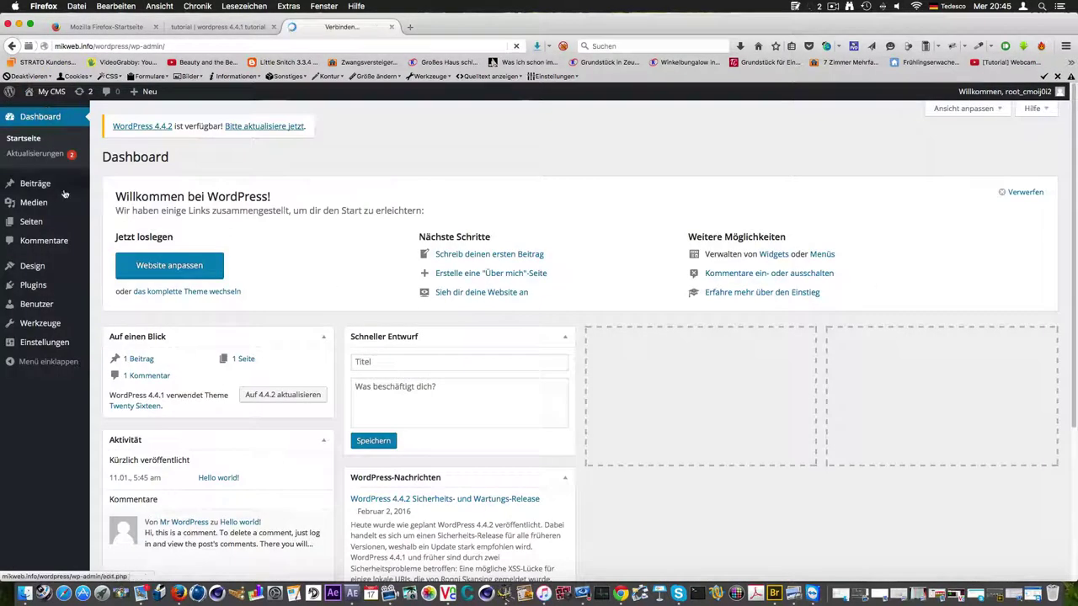
pyautogui.scroll(-2, 253, 248)
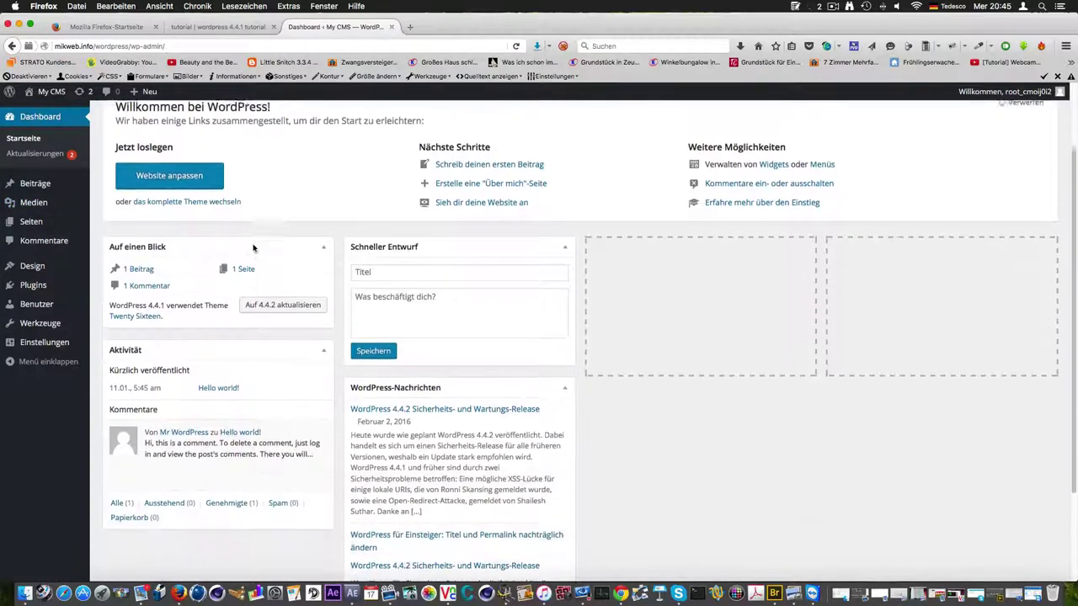
pyautogui.scroll(-3, 320, 378)
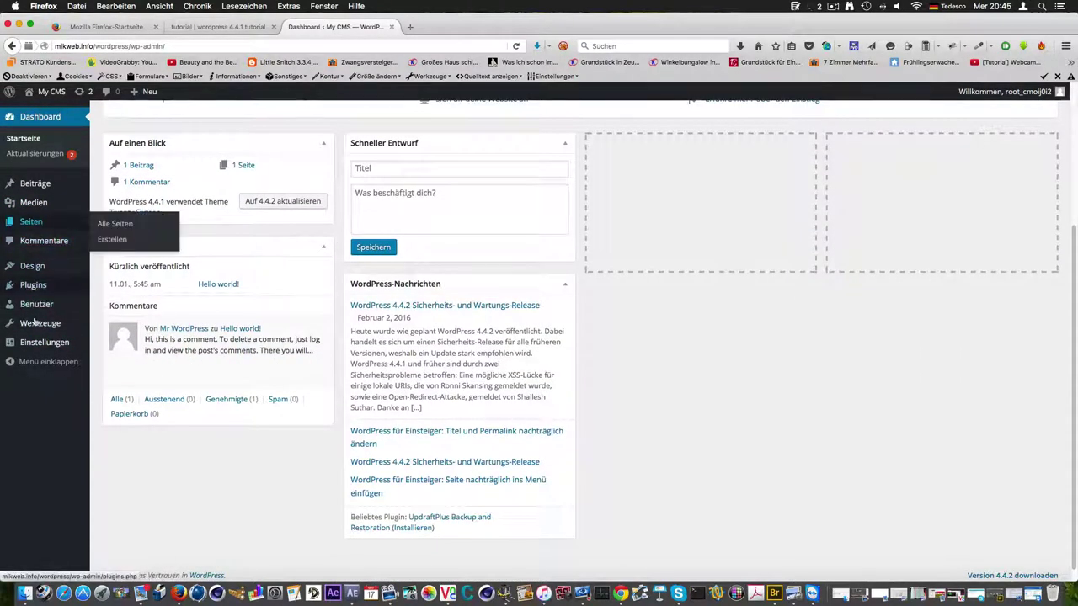
pyautogui.scroll(1, 50, 240)
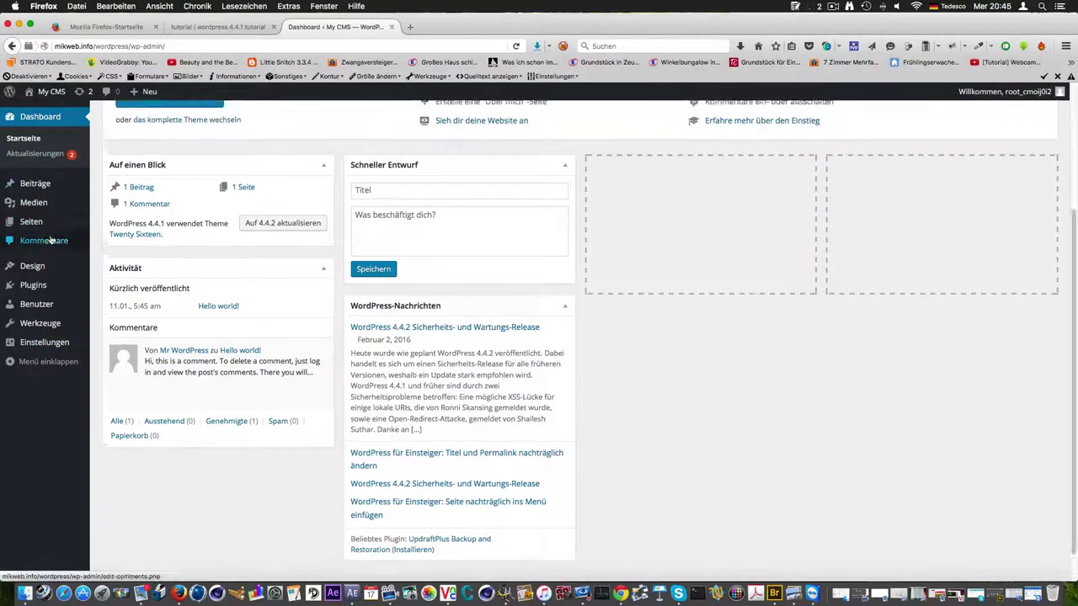
pyautogui.scroll(3, 50, 241)
pyautogui.moveTo(72, 227)
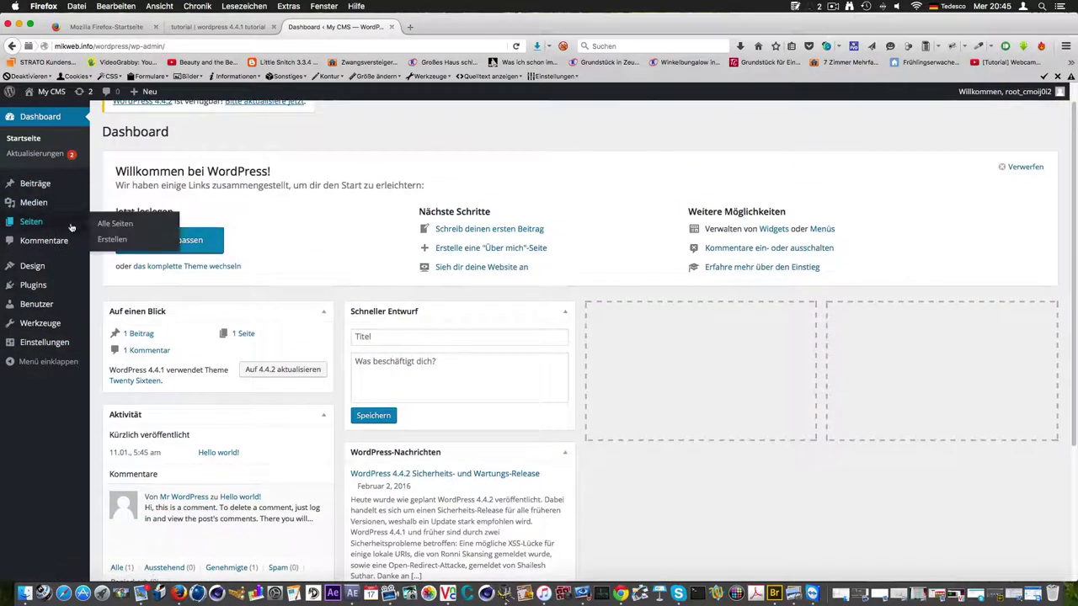
# Search the plugin directory for 'updraft' and install UpdraftPlus Backup and Restoration
pyautogui.click(42, 287)
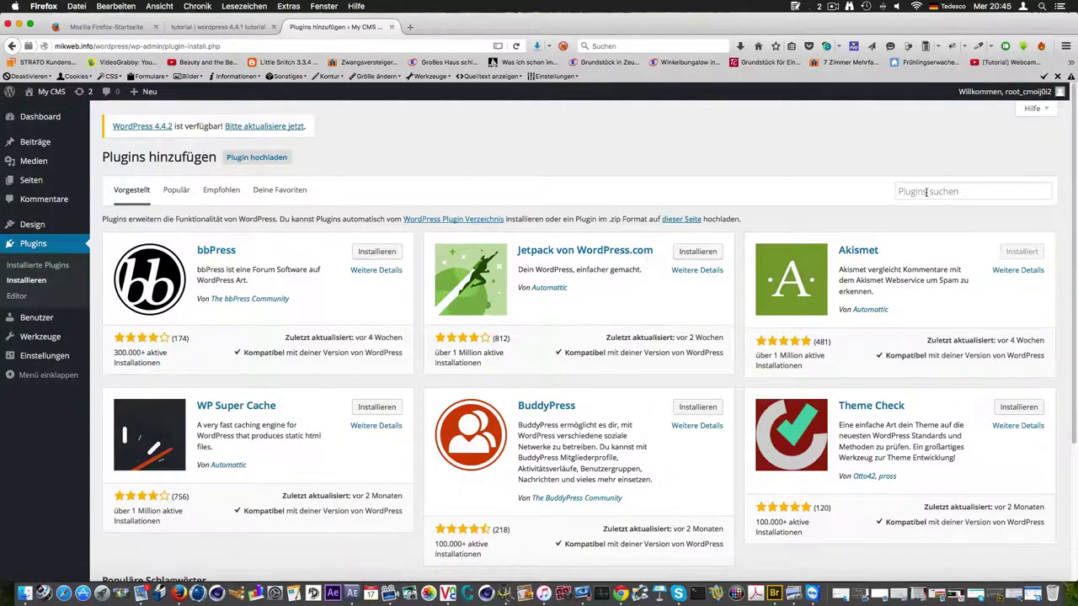
pyautogui.click(927, 191)
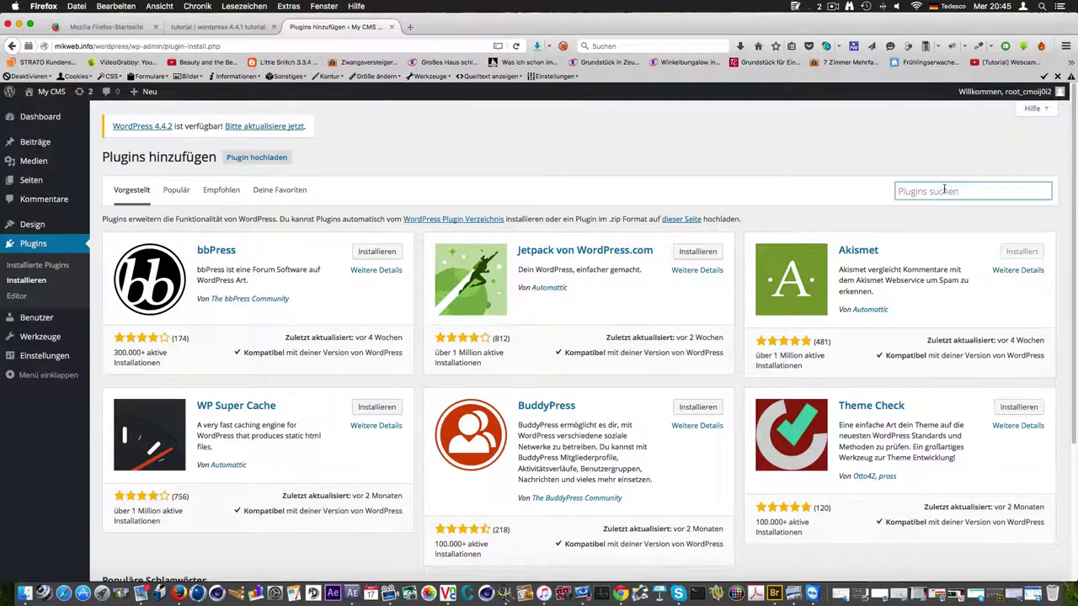
pyautogui.write('up')
pyautogui.write('draft')
pyautogui.press('Return')
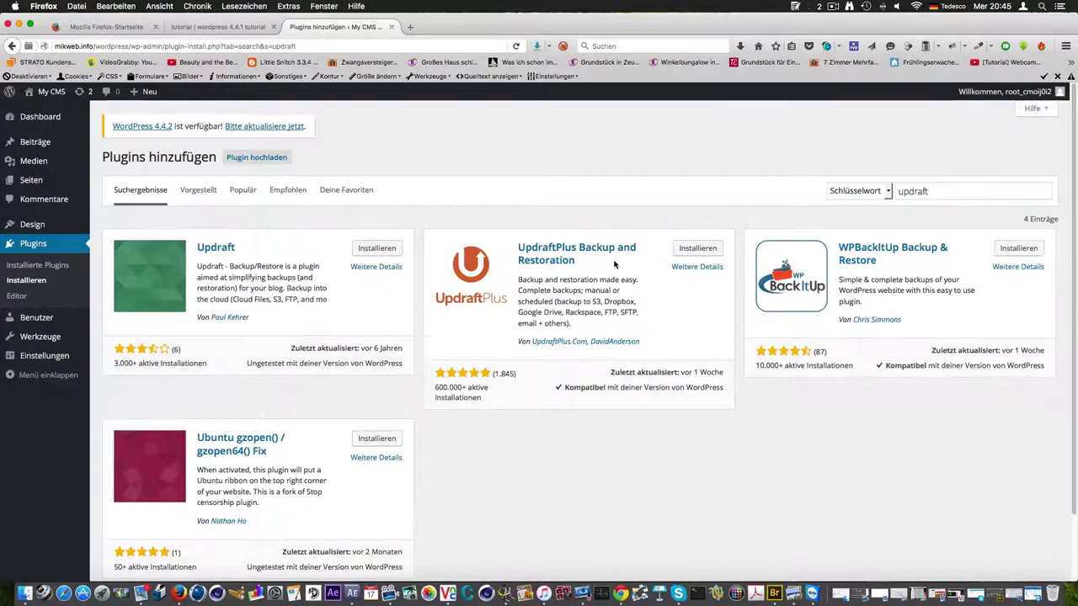
pyautogui.click(697, 248)
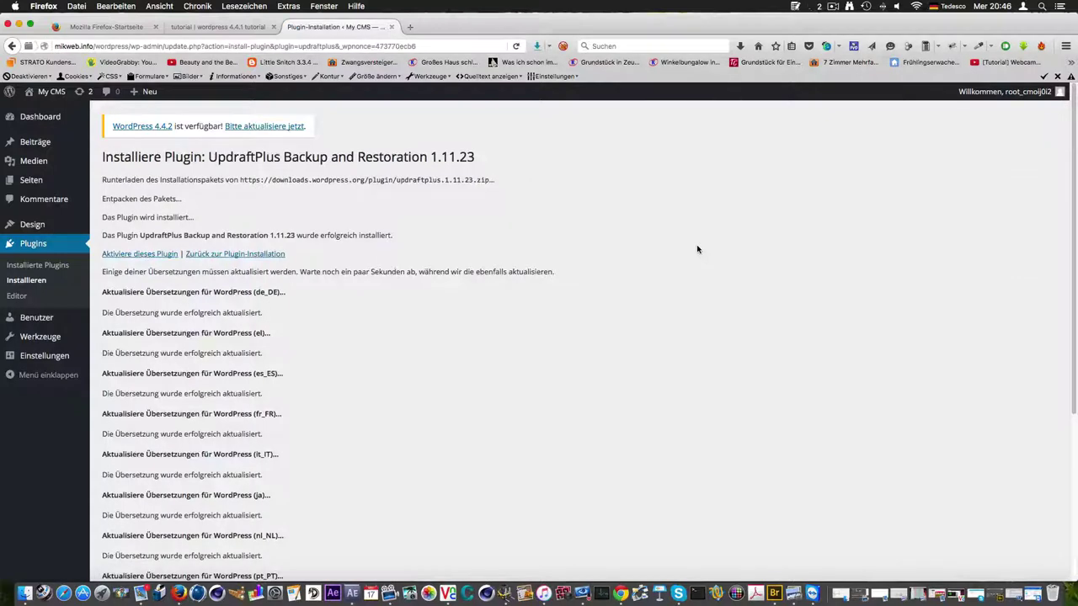
# Activate the newly installed UpdraftPlus plugin on My CMS
pyautogui.click(143, 256)
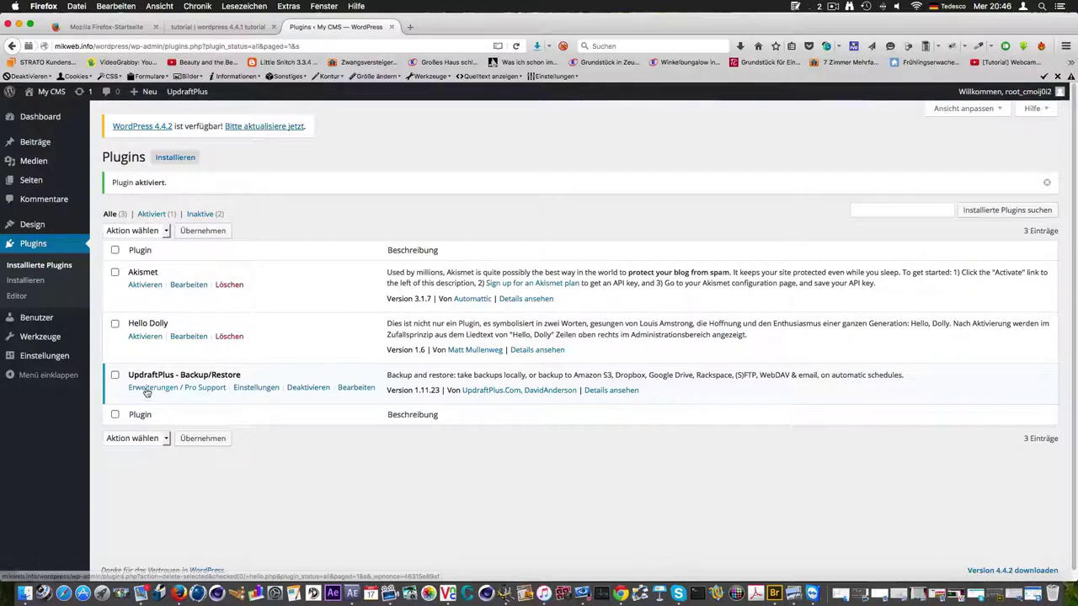
# Confirm no backups exist yet, then view the manual schedules keeping 2 backups with no remote storage
pyautogui.click(270, 388)
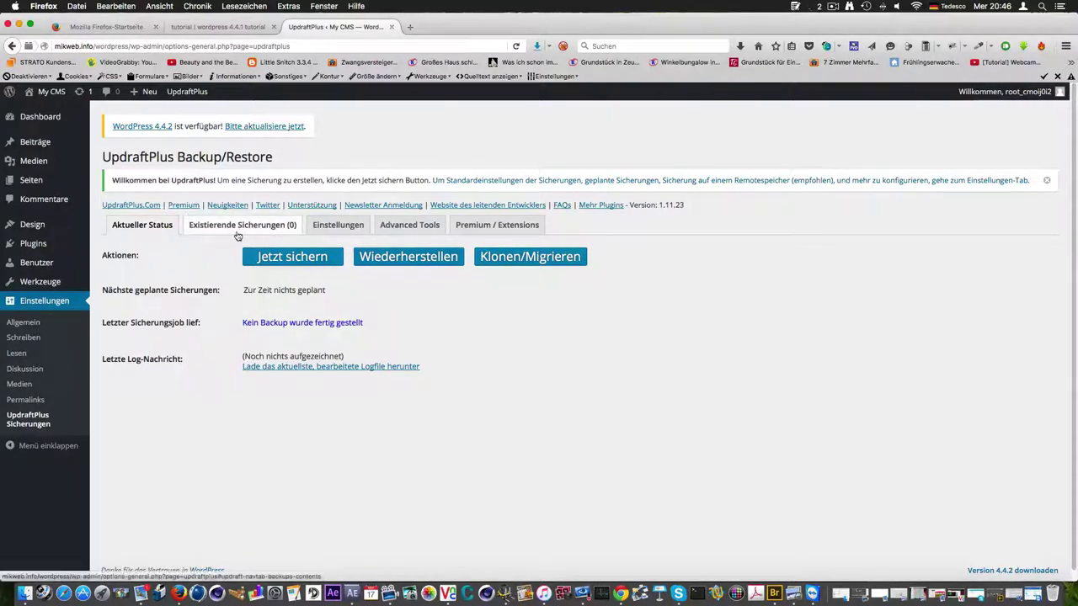
pyautogui.click(237, 226)
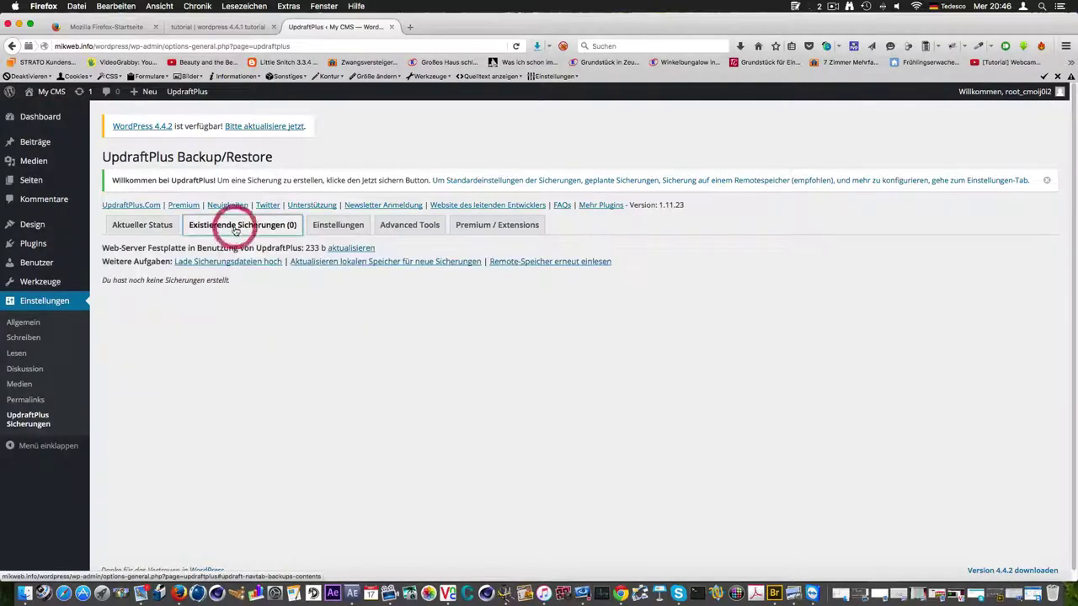
pyautogui.click(341, 225)
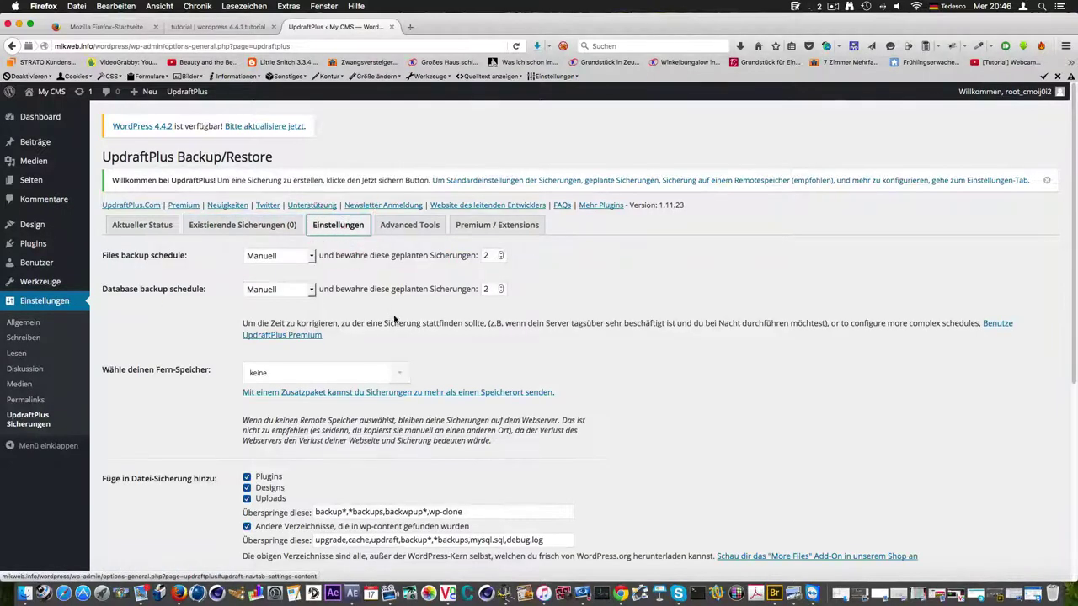
pyautogui.scroll(-3, 329, 322)
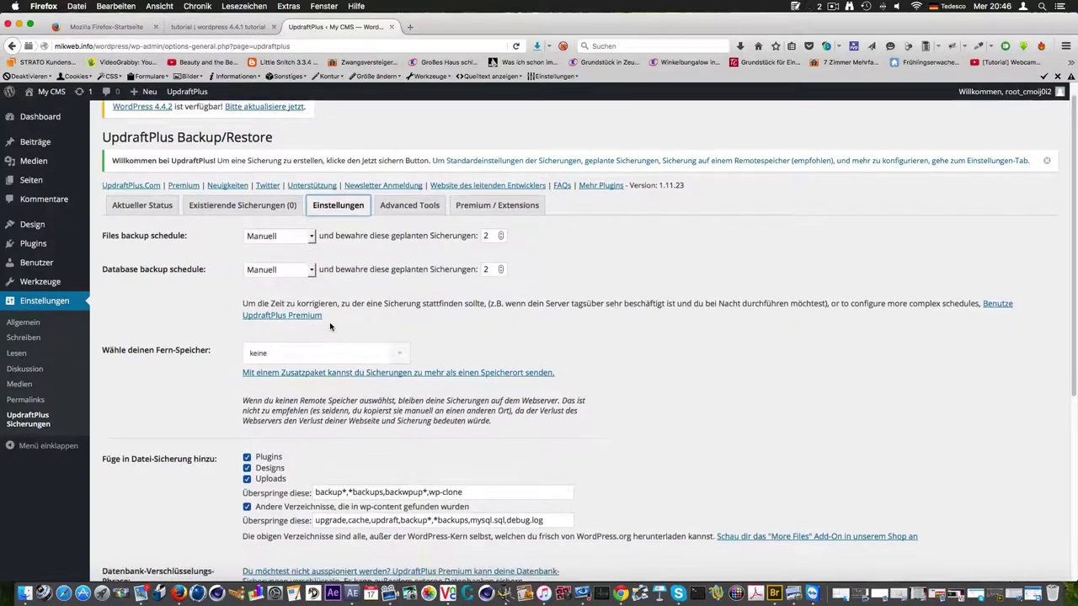
pyautogui.scroll(-2, 344, 327)
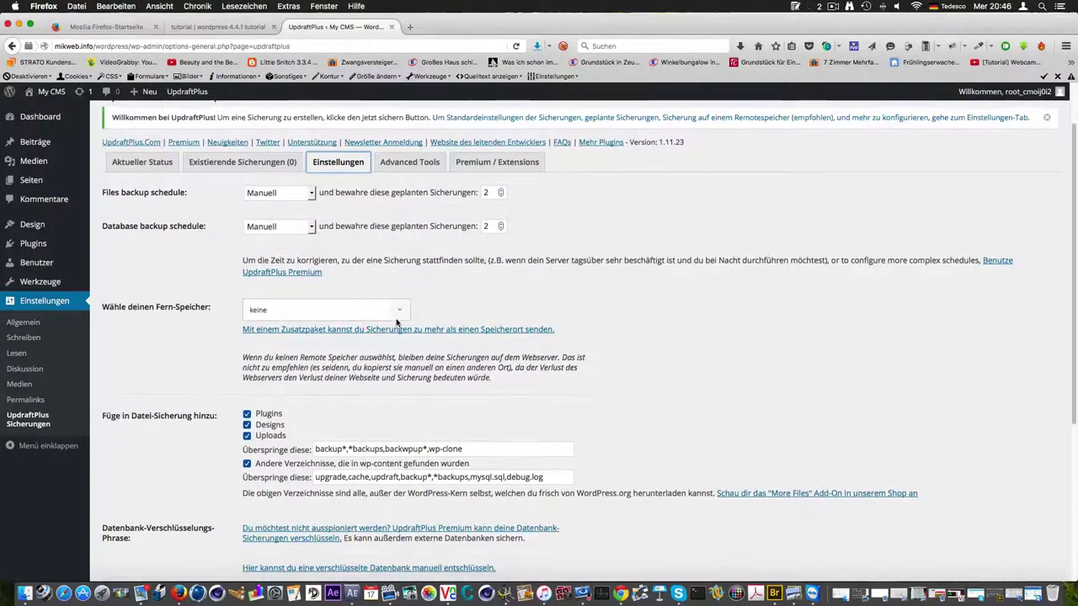
# Choose FTP as the UpdraftPlus remote storage provider
pyautogui.click(406, 295)
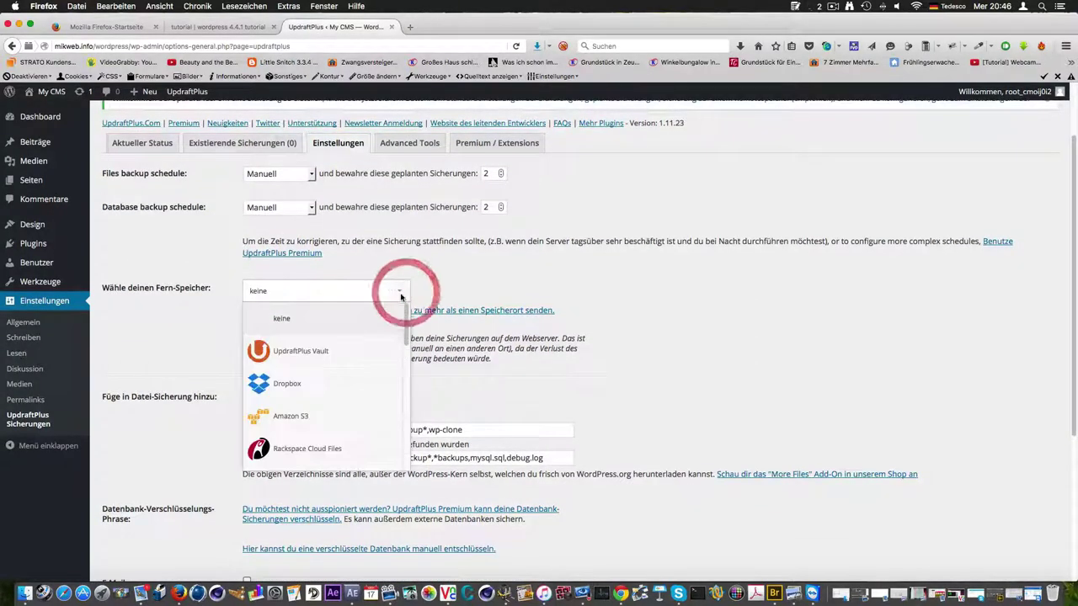
pyautogui.scroll(-2, 330, 391)
pyautogui.scroll(-4, 331, 394)
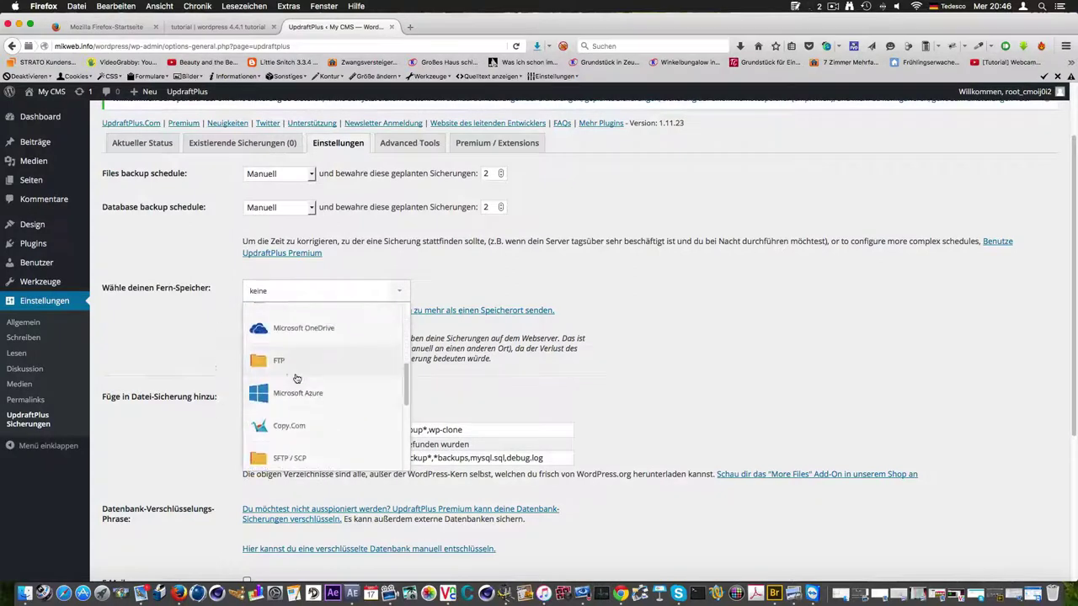
pyautogui.click(283, 364)
# Enter FTP server ftp.hidrive.strato.com, the FTP login, the password and the /users/ remote path
pyautogui.click(280, 431)
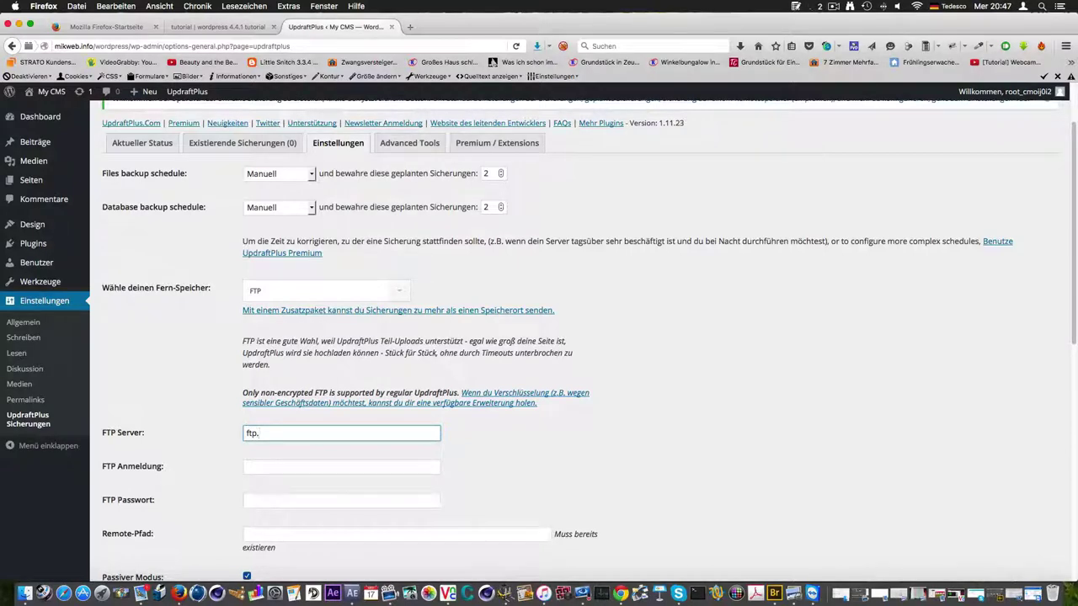
pyautogui.write('hidrive.strato.com')
pyautogui.click(261, 460)
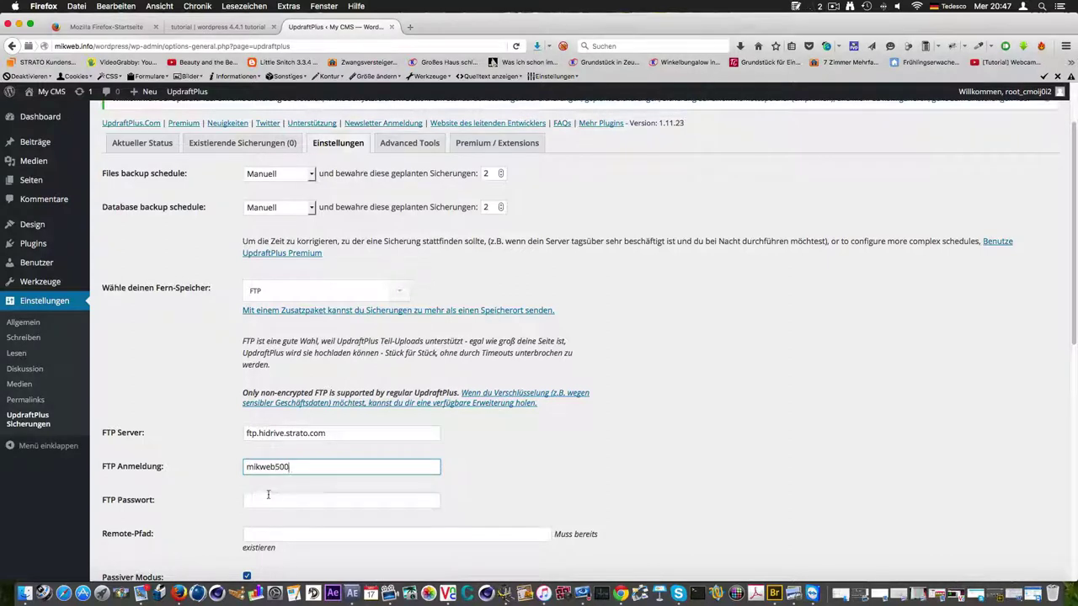
pyautogui.click(266, 497)
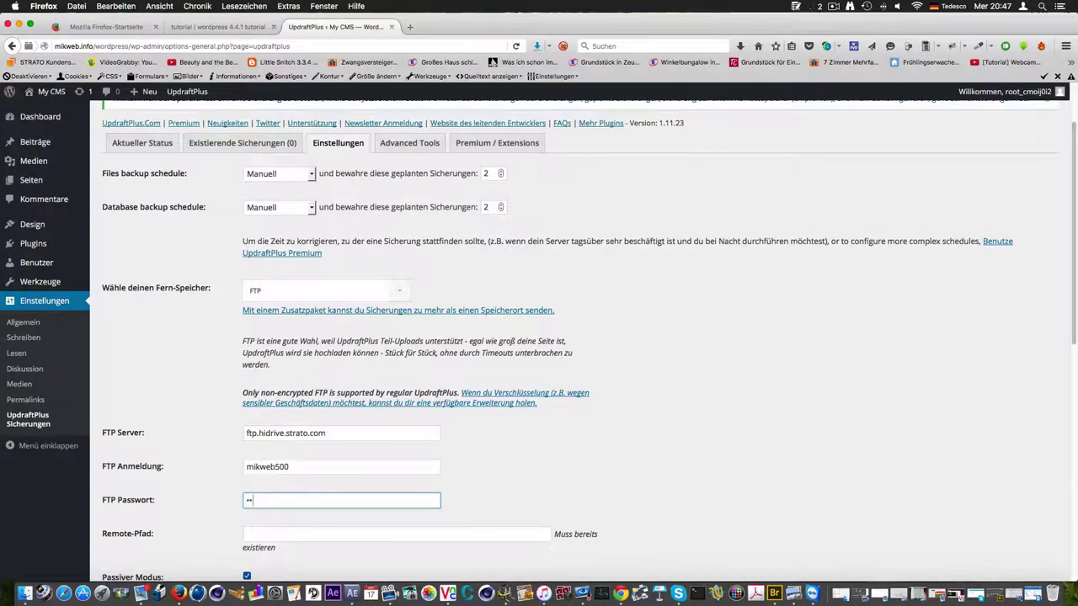
pyautogui.click(282, 538)
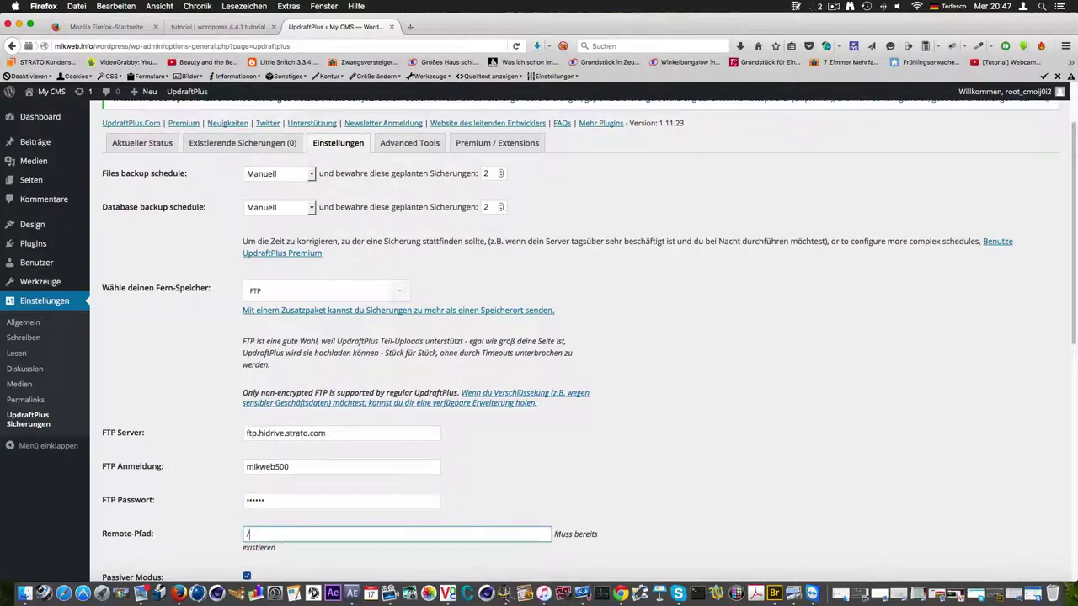
pyautogui.write('/users/mikweb500')
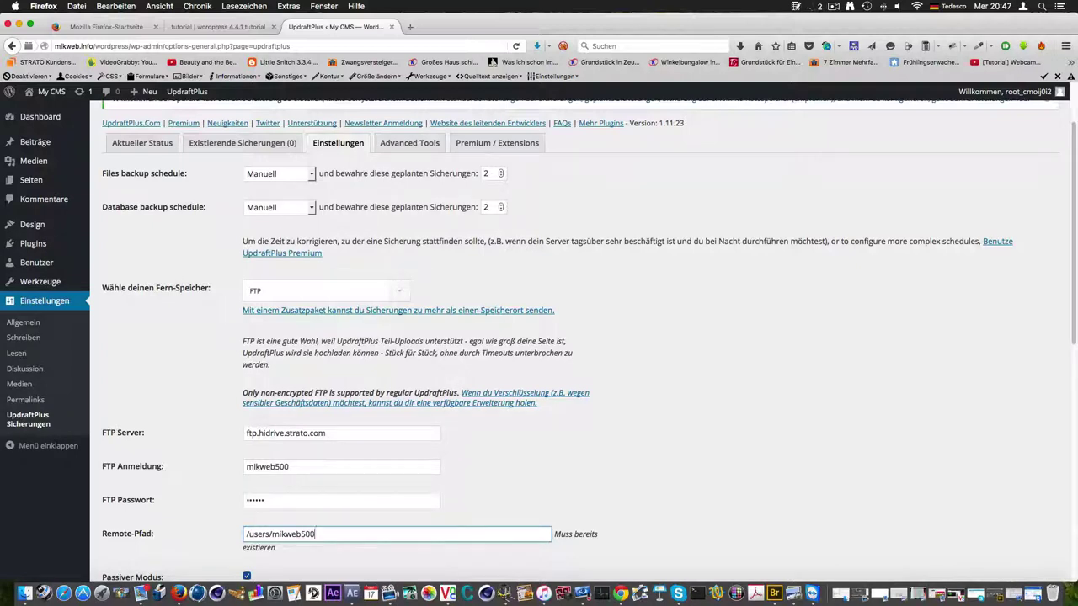
pyautogui.write('/')
pyautogui.scroll(-3, 390, 500)
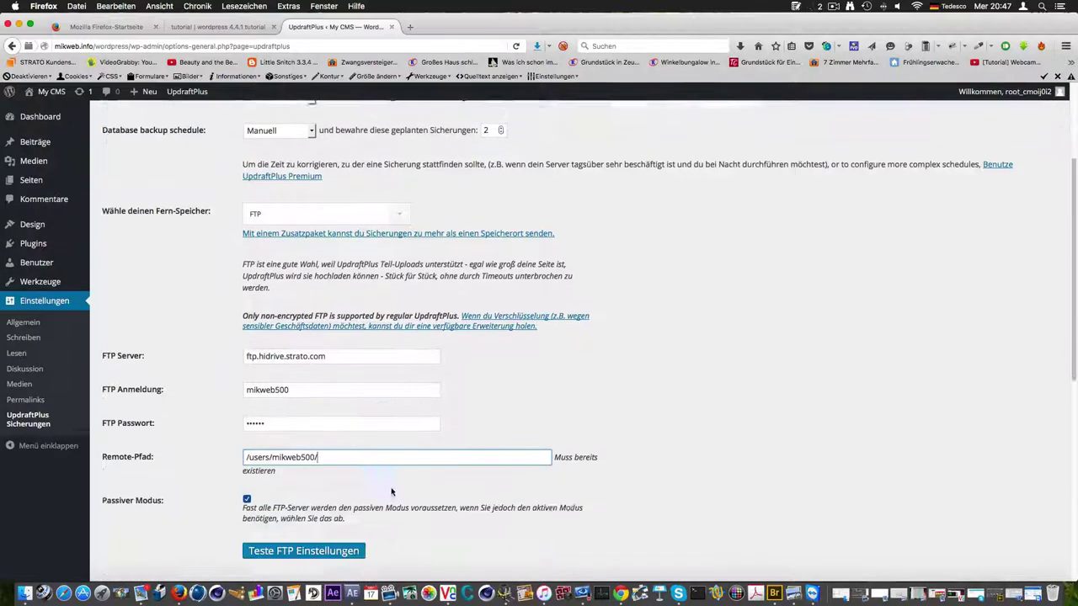
# Run Teste FTP Einstellungen, accept the success message, and save the changes
pyautogui.click(281, 507)
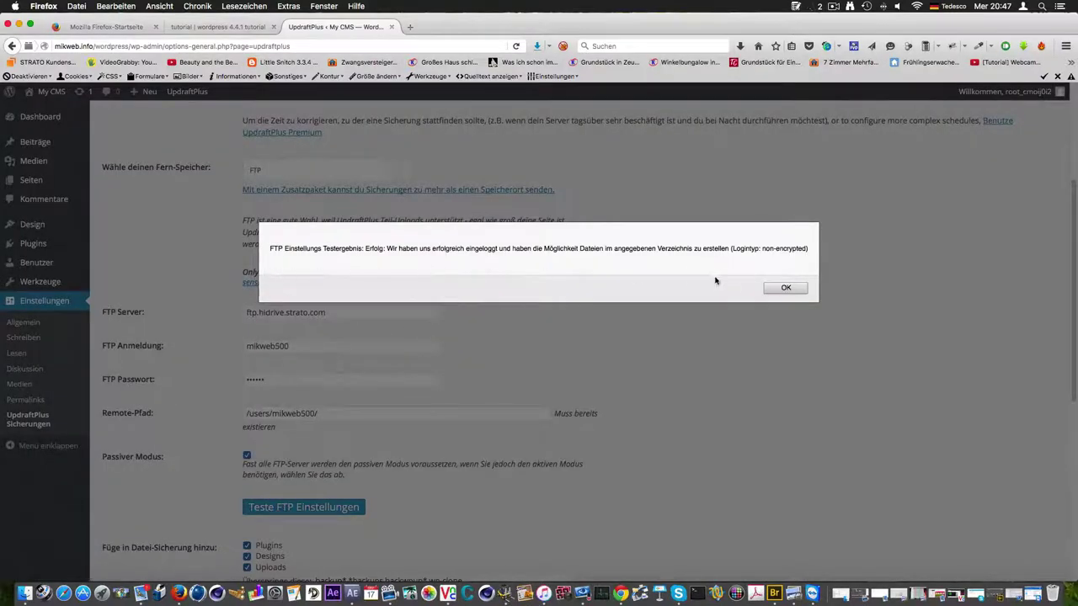
pyautogui.click(785, 288)
pyautogui.scroll(1, 454, 409)
pyautogui.scroll(-10, 453, 408)
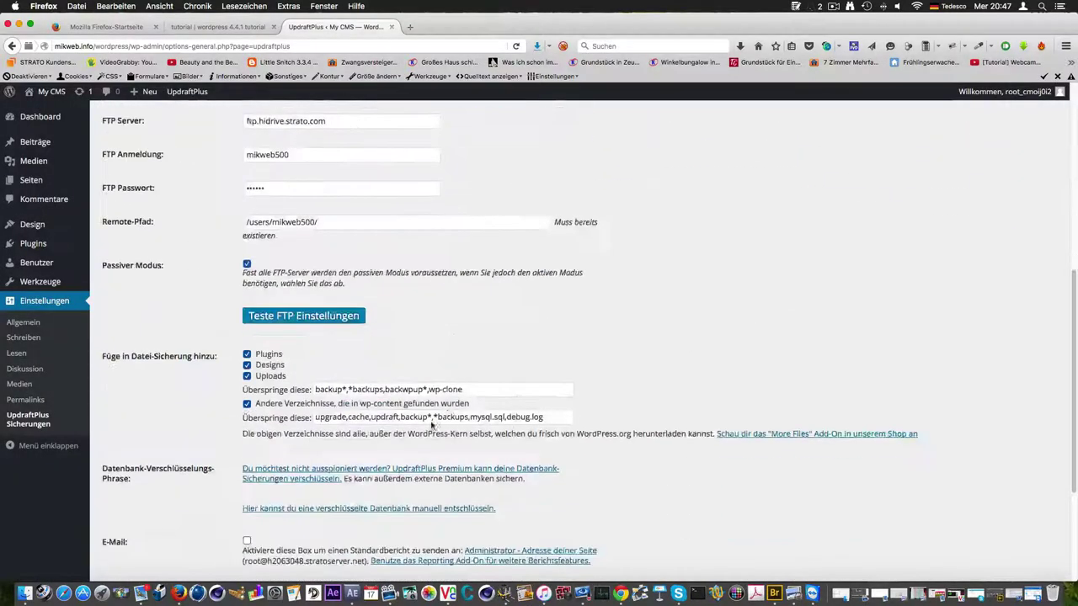
pyautogui.click(286, 519)
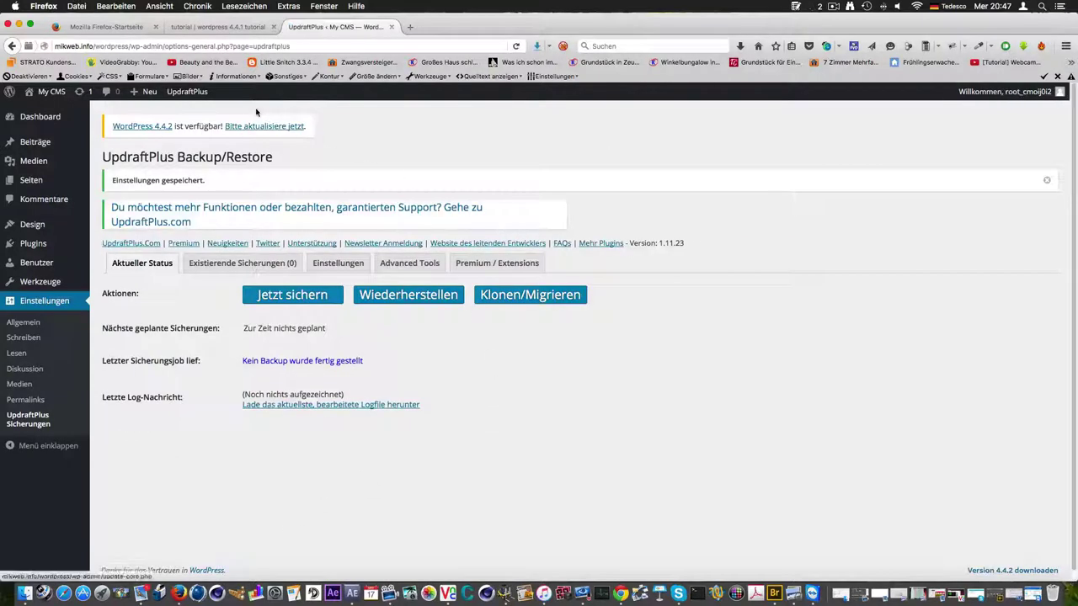
# Compare My CMS's 'Hello world!' front page with the tutorial site's front page
pyautogui.click(197, 28)
pyautogui.click(302, 32)
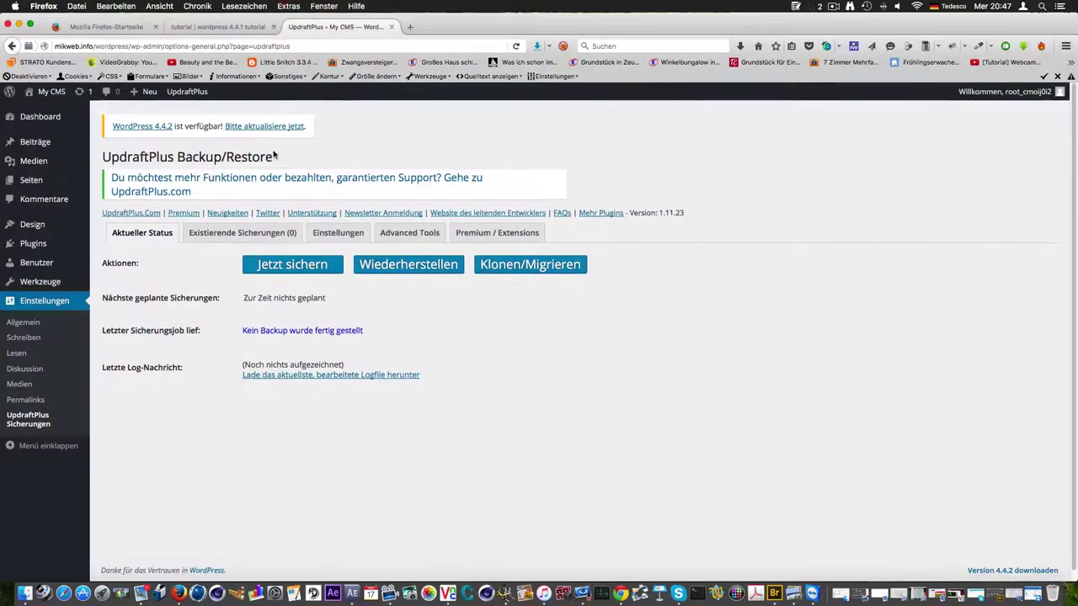
pyautogui.click(60, 94)
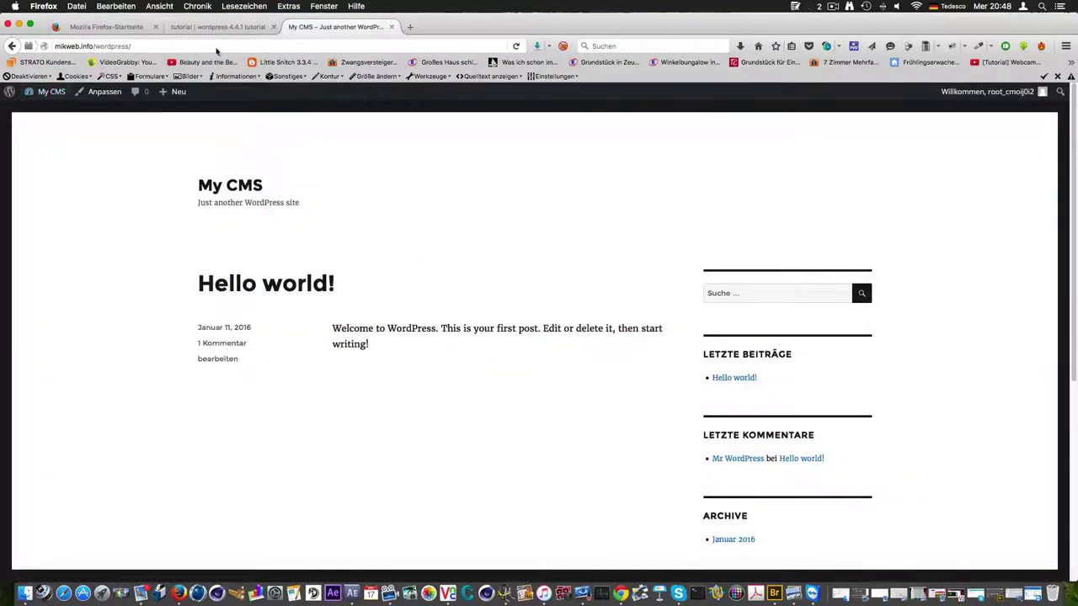
pyautogui.click(217, 27)
pyautogui.scroll(-5, 329, 333)
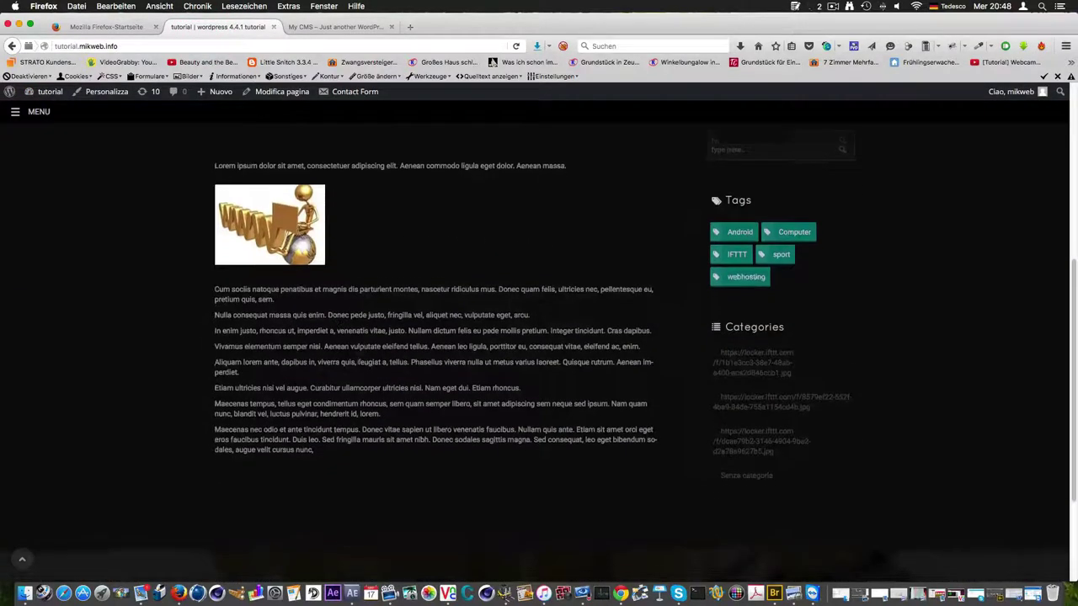
pyautogui.scroll(6, 368, 364)
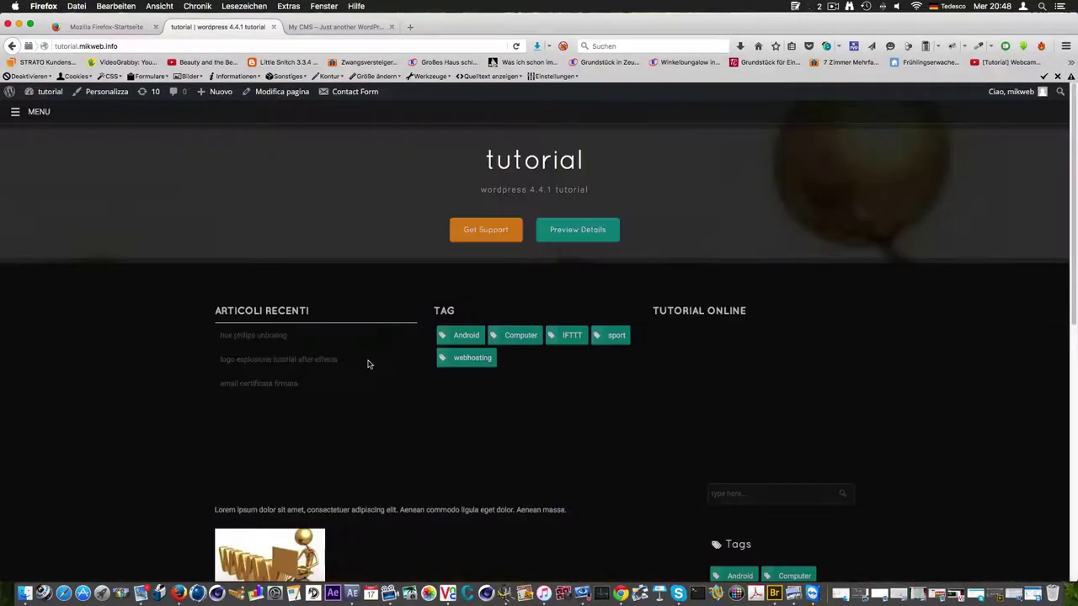
# Browse the tutorial site's ARTICOLI page of 44 articles, then go back to the My CMS tab
pyautogui.click(17, 116)
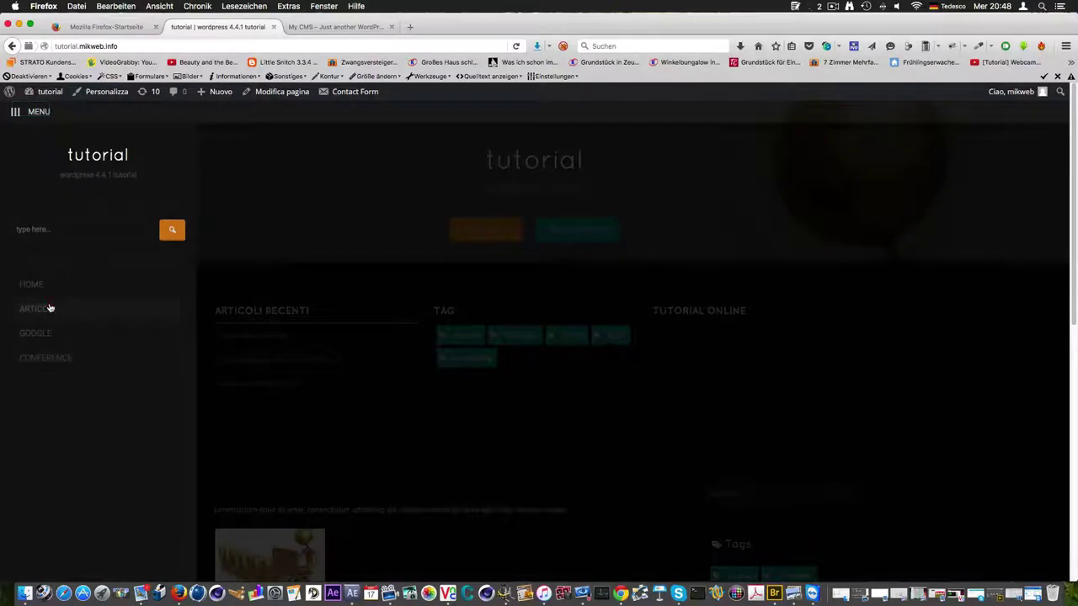
pyautogui.click(33, 309)
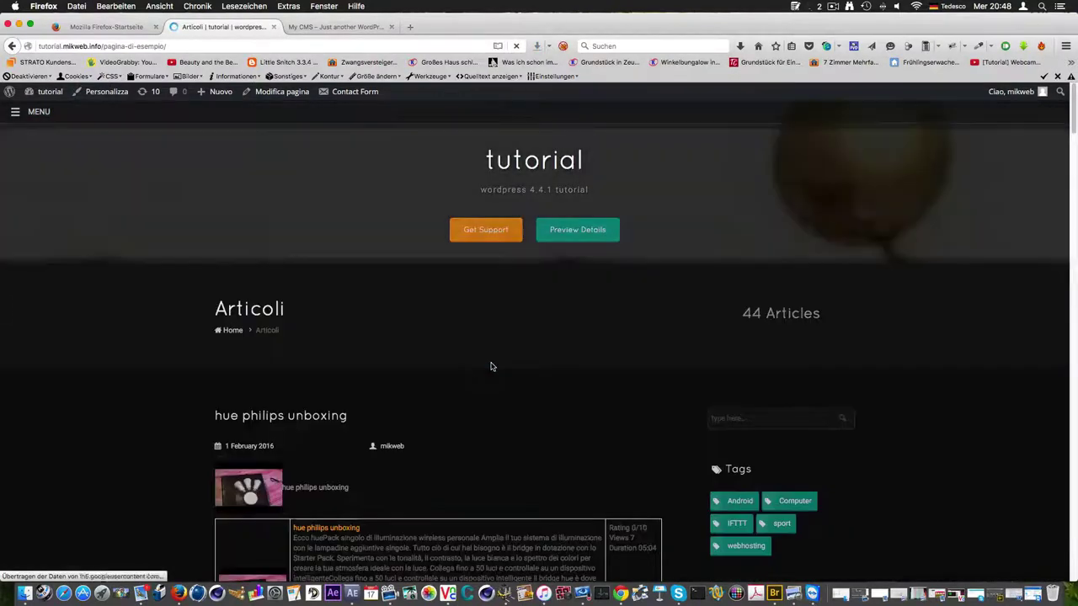
pyautogui.scroll(-10, 488, 371)
pyautogui.scroll(6, 486, 373)
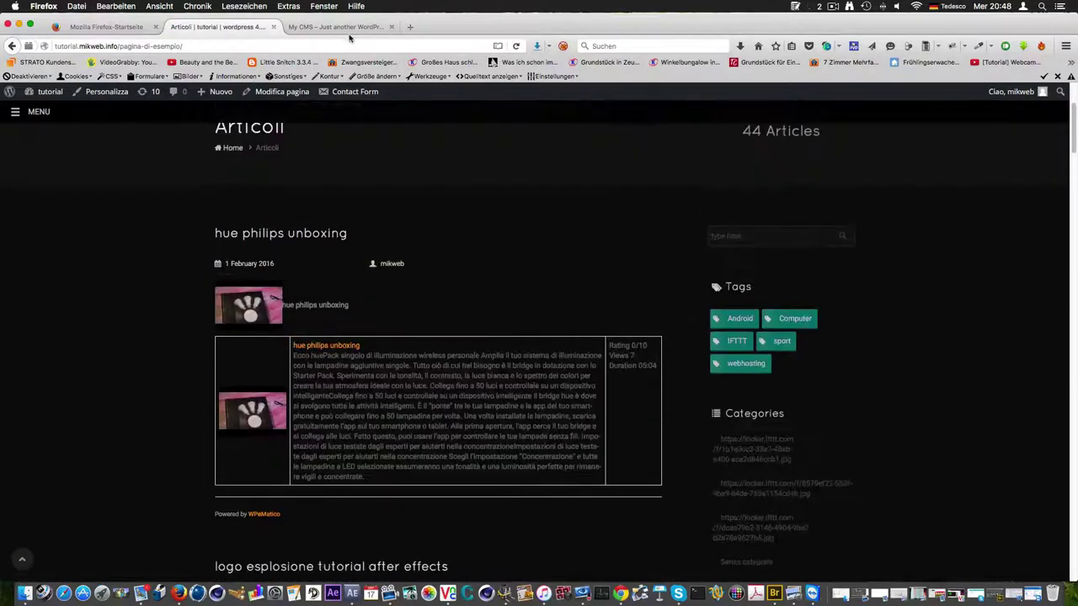
pyautogui.click(343, 27)
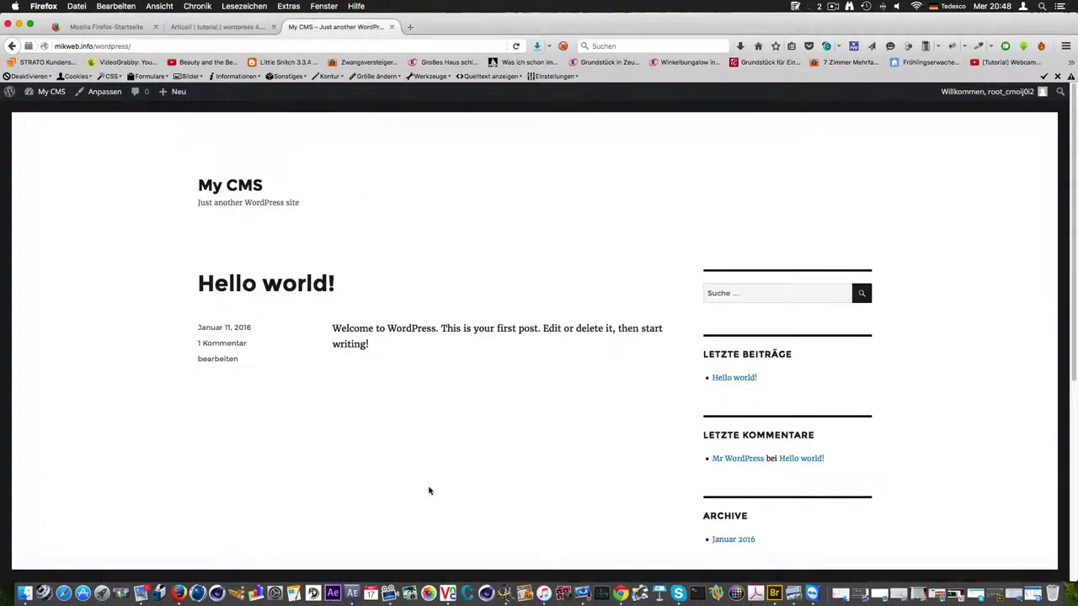
# Open the My CMS Dashboard, then Einstellungen > UpdraftPlus Sicherungen
pyautogui.scroll(-4, 429, 491)
pyautogui.scroll(4, 468, 459)
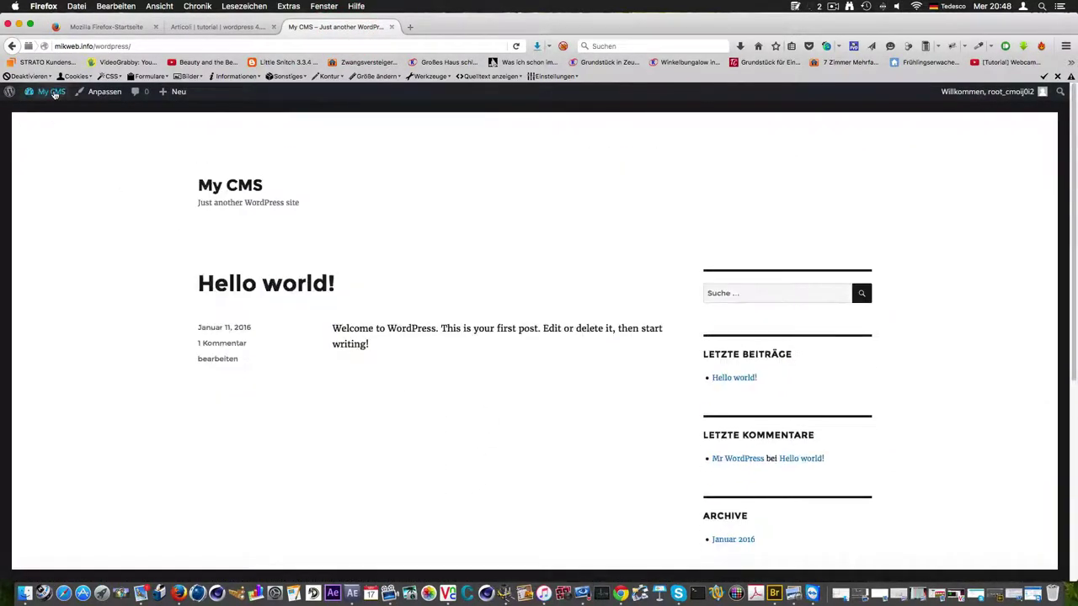
pyautogui.click(51, 112)
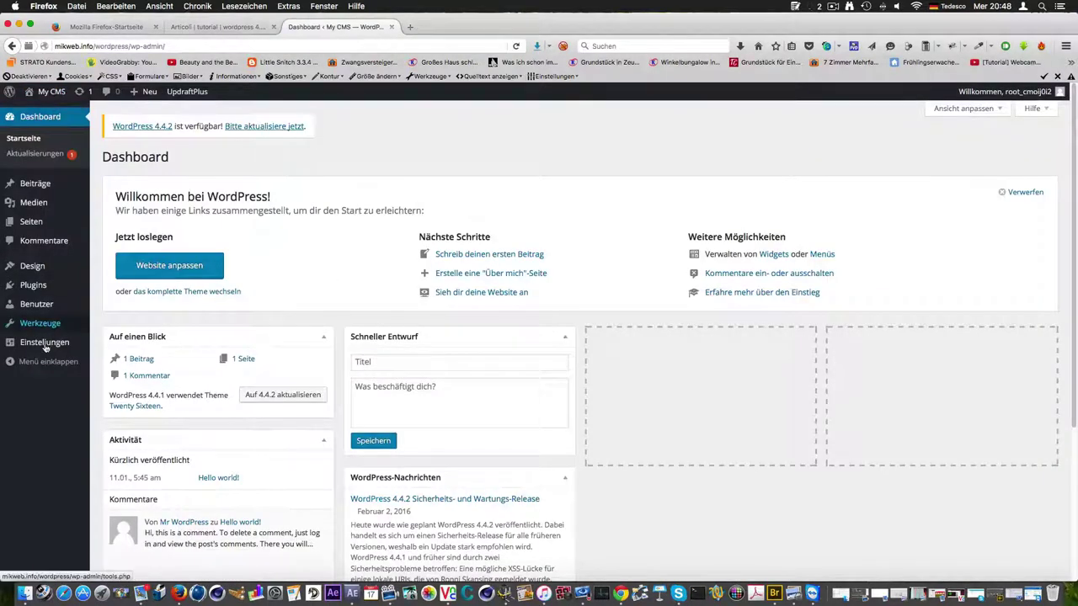
pyautogui.moveTo(51, 348)
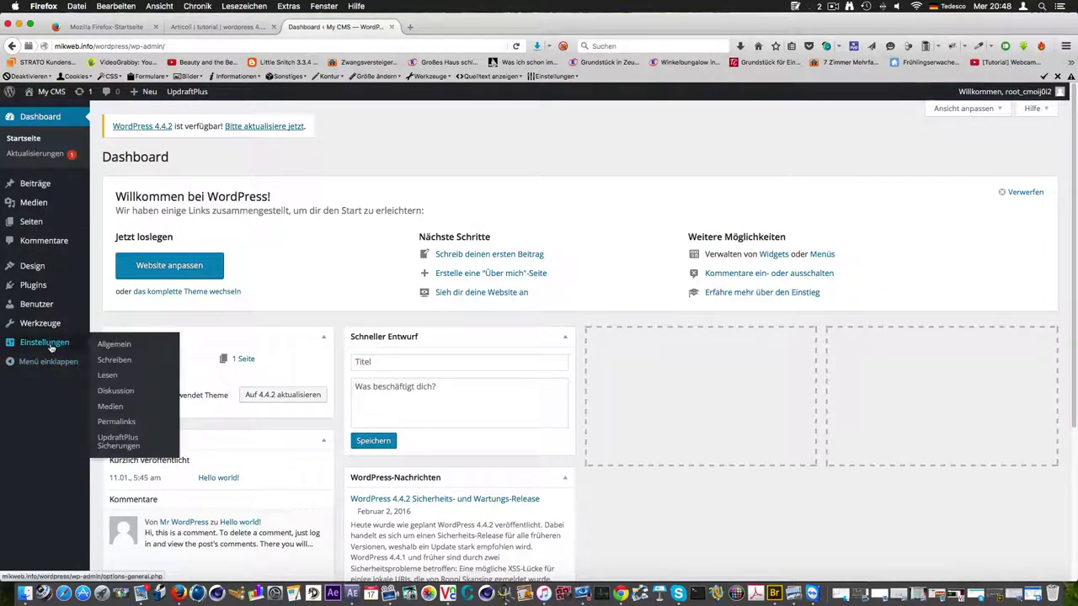
pyautogui.click(118, 441)
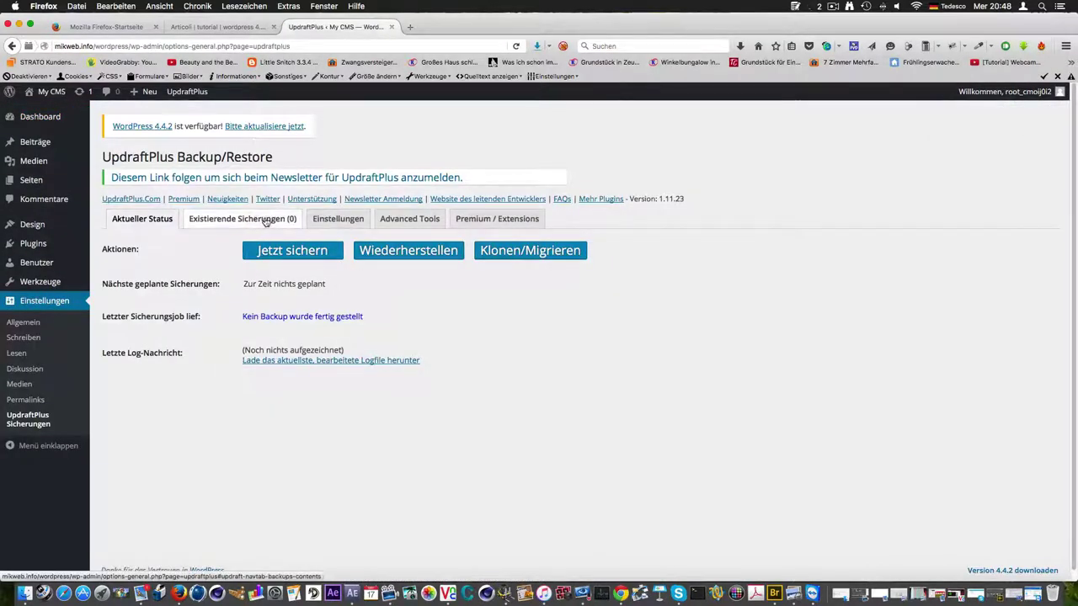
# On Existierende Sicherungen, rescan remote storage to list the Feb 03 and Feb 02, 2016 backups
pyautogui.click(265, 219)
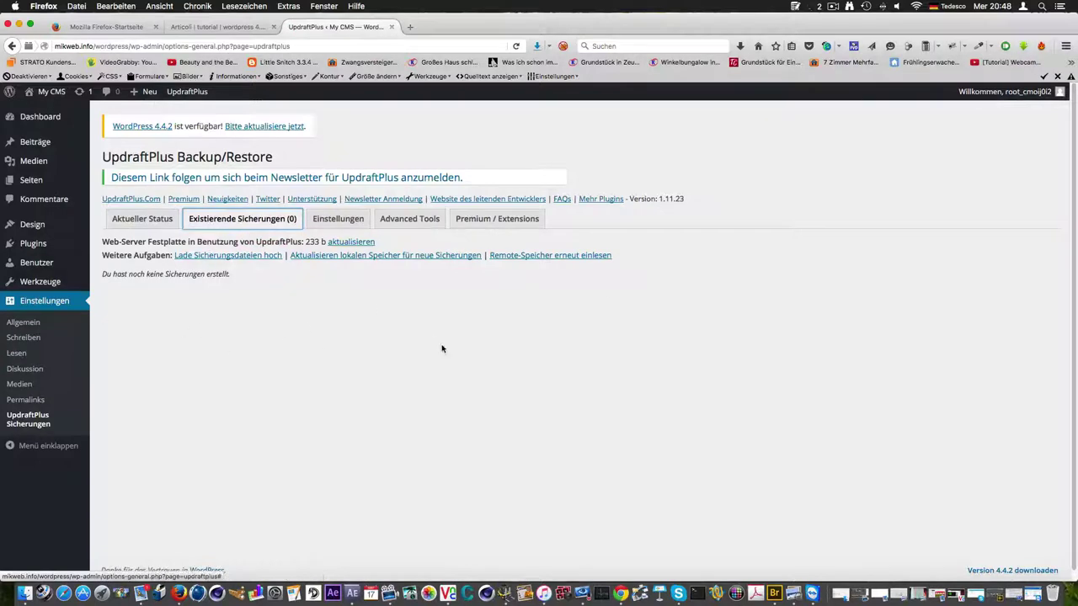
pyautogui.click(570, 257)
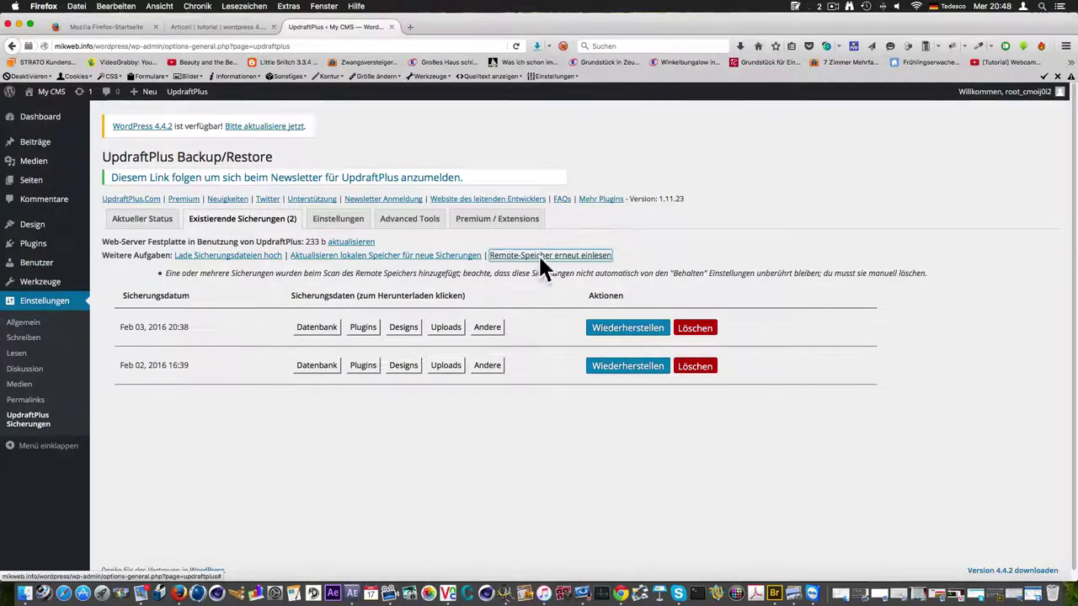
# Restore the Feb 03 20:38 backup with Plugins, Designs, Uploads, Andere and Datenbank, continuing past warnings
pyautogui.click(616, 330)
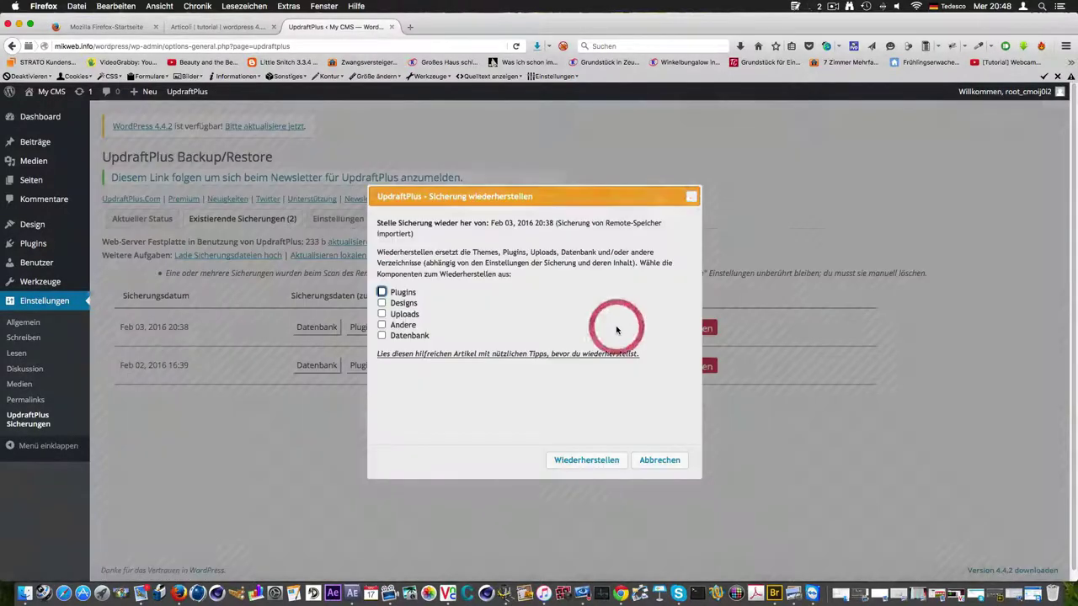
pyautogui.click(380, 291)
pyautogui.click(381, 303)
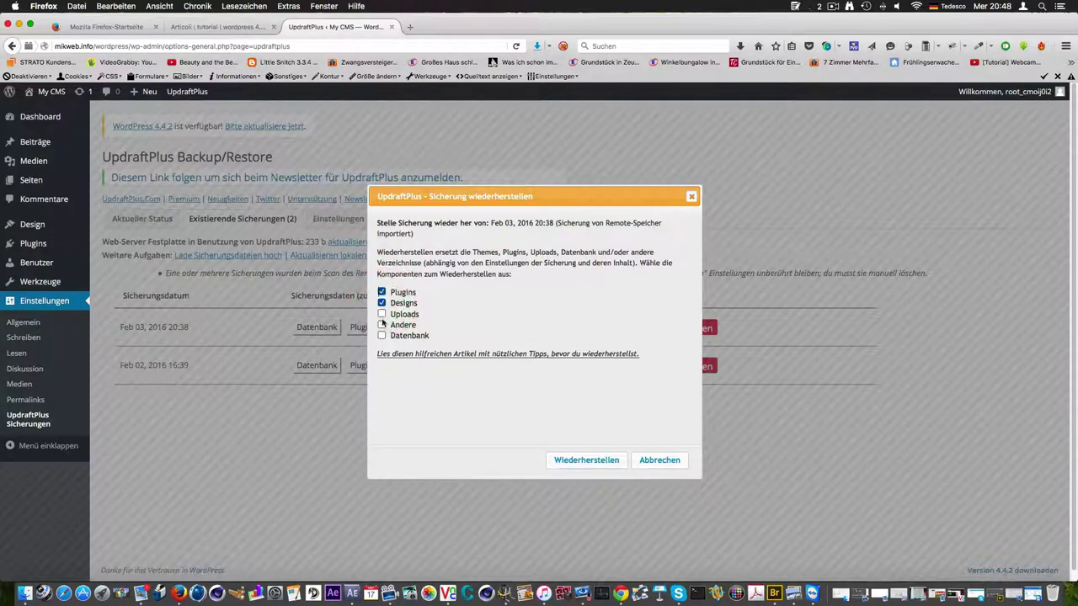
pyautogui.click(381, 314)
pyautogui.click(381, 325)
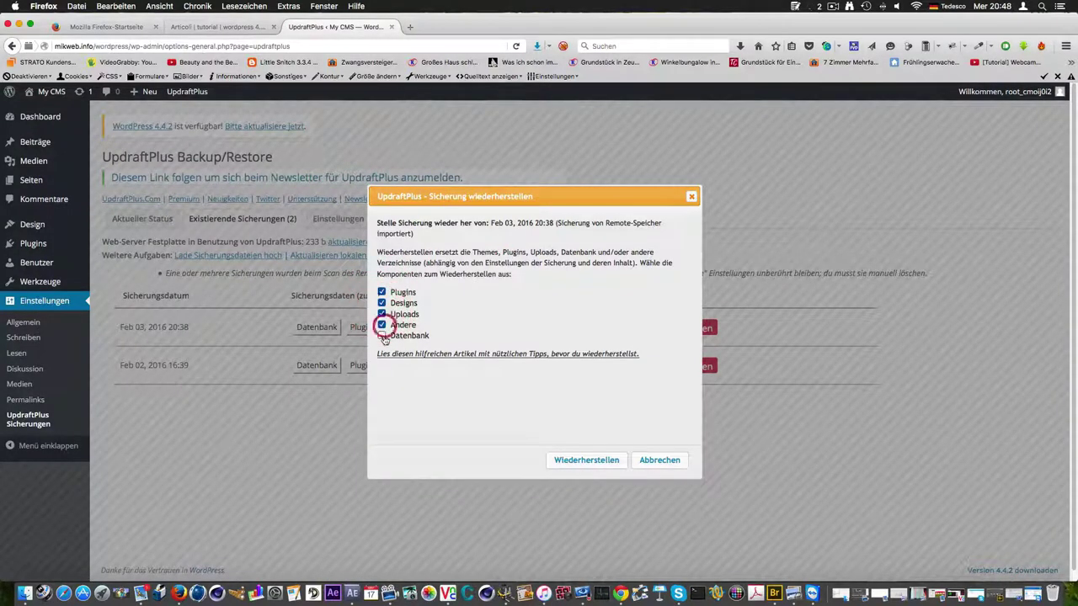
pyautogui.click(382, 336)
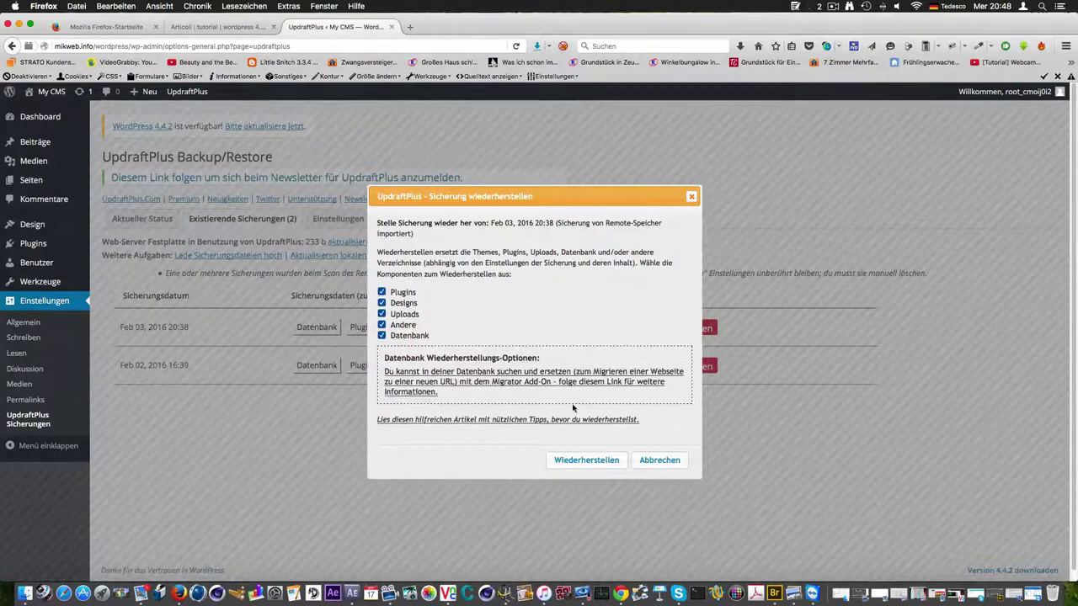
pyautogui.click(602, 458)
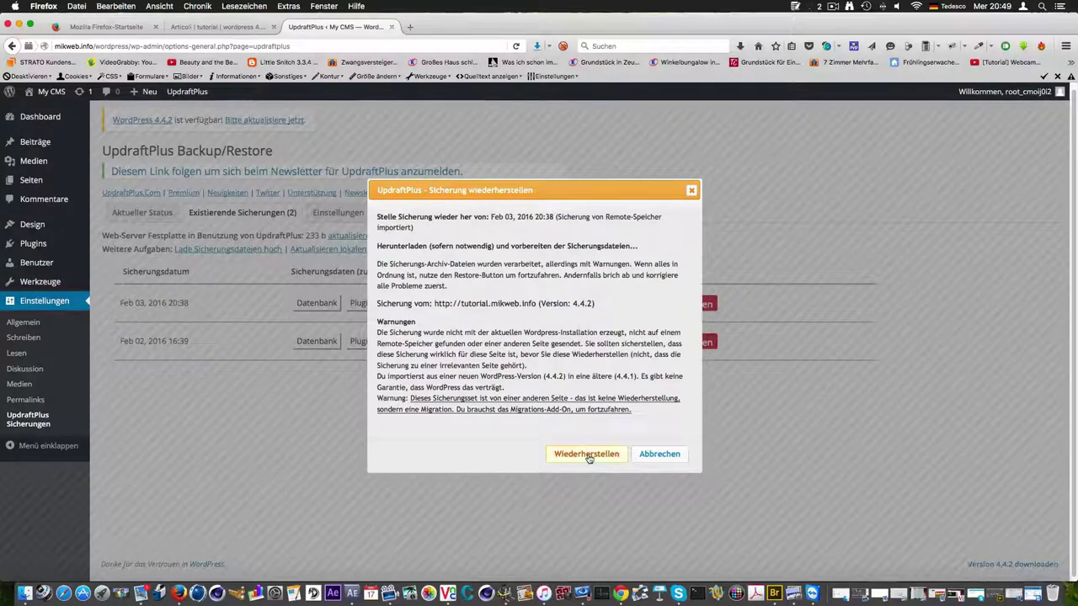
pyautogui.click(587, 455)
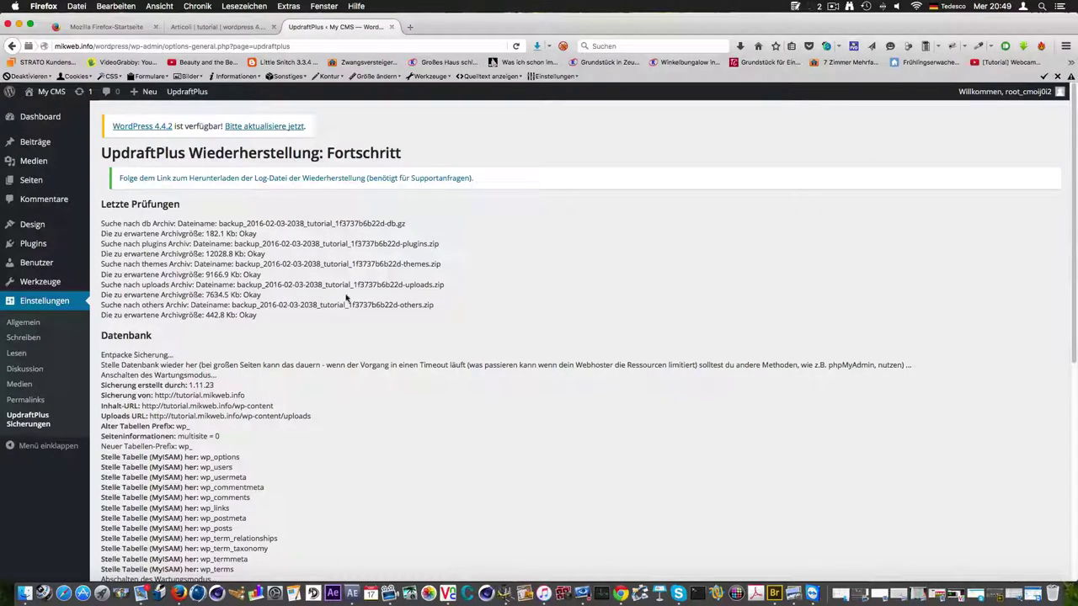
# Check that the restore log reports 'Wiederherstellung erfolgreich!', then go to the Dashboard login
pyautogui.scroll(-3, 375, 290)
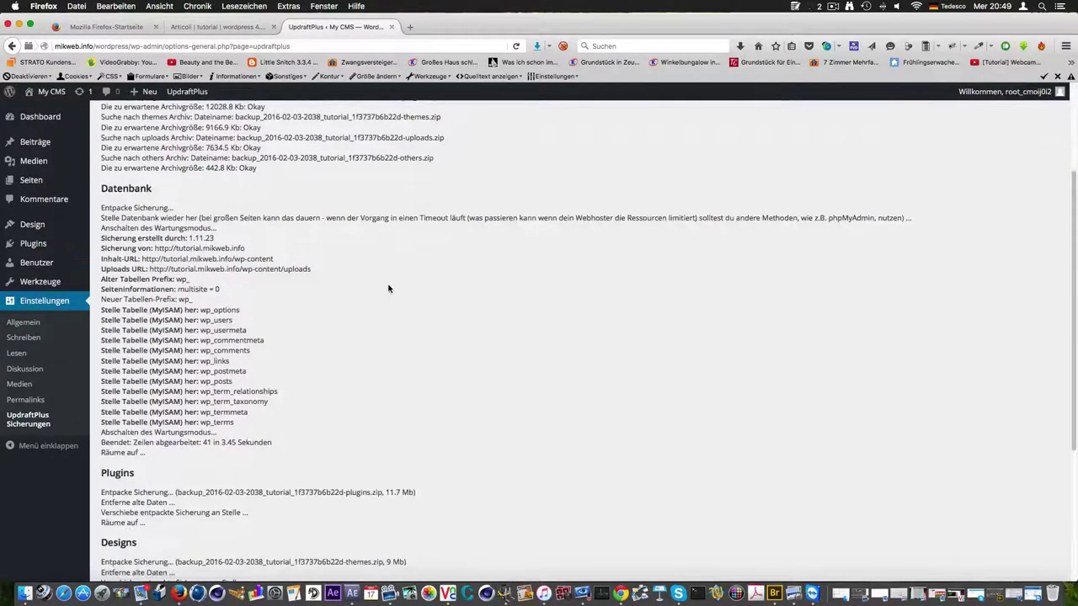
pyautogui.scroll(-5, 388, 289)
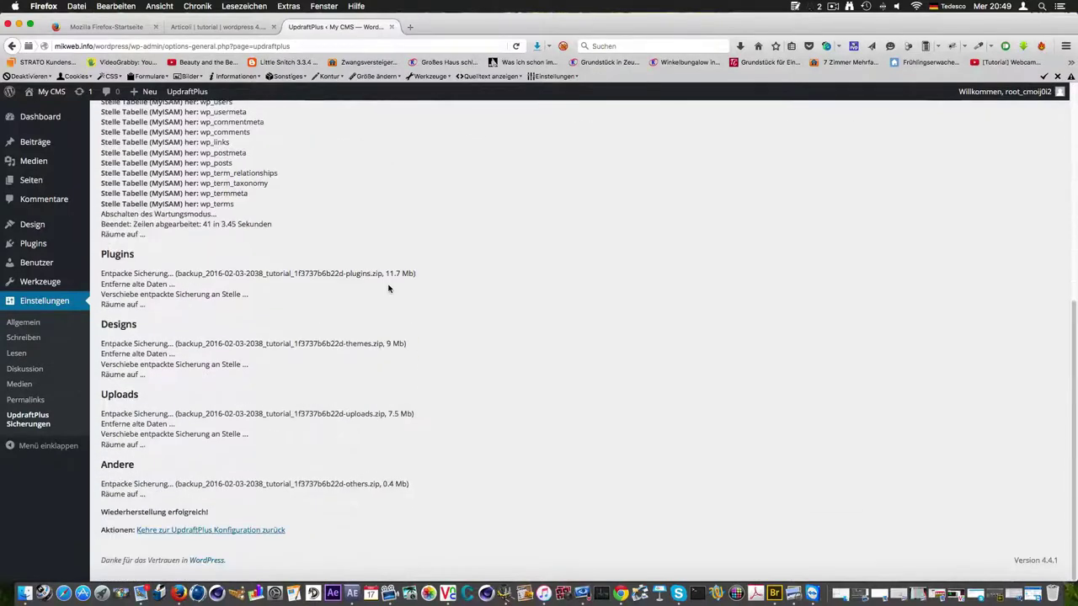
pyautogui.scroll(8, 388, 289)
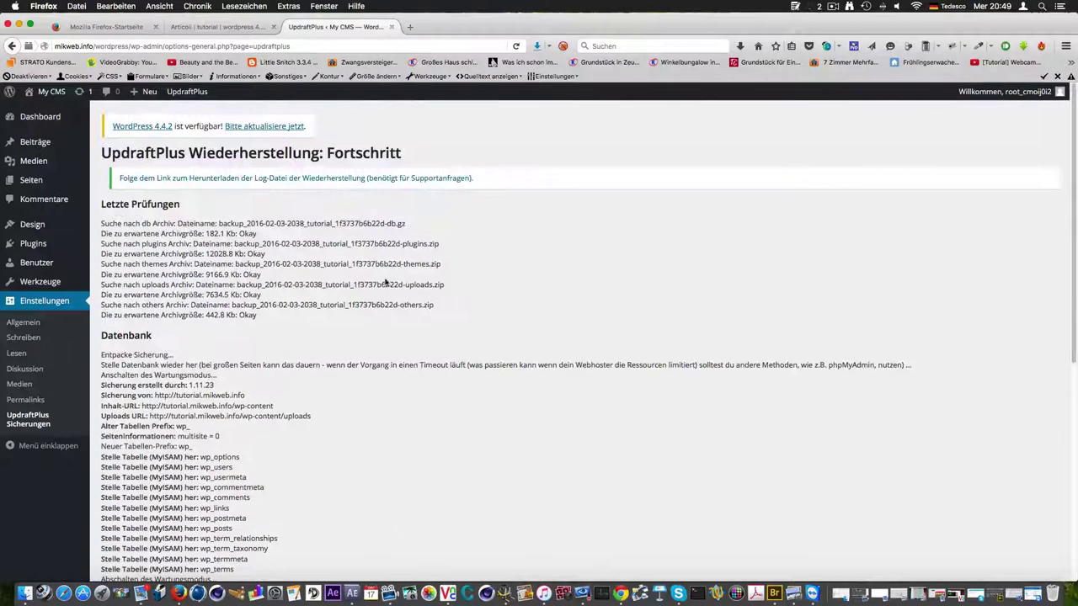
pyautogui.click(48, 121)
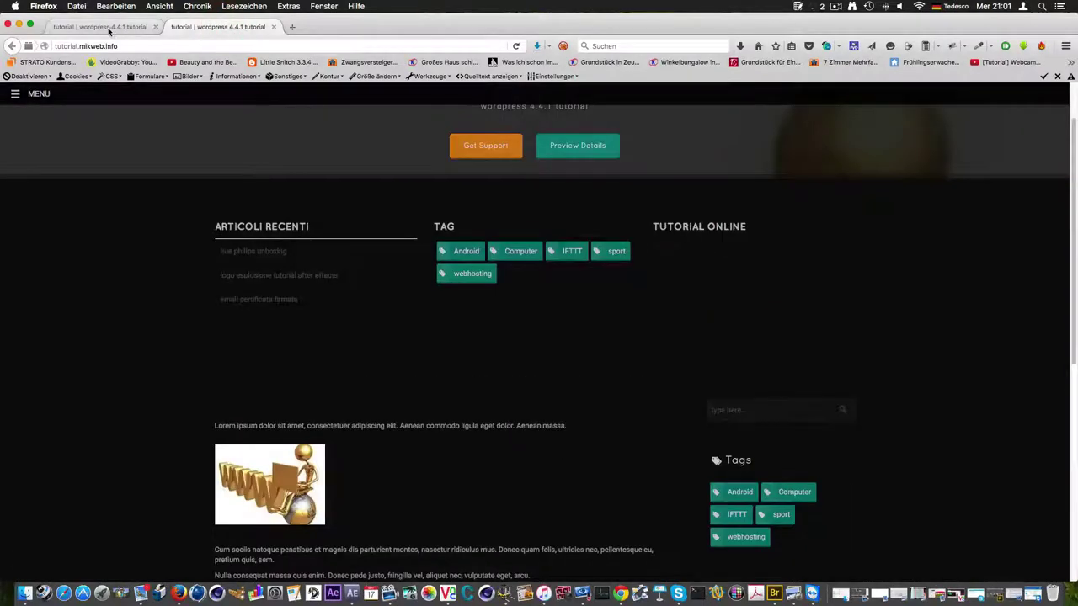
# Compare the restored site's front page with the original tutorial site's front page
pyautogui.click(109, 30)
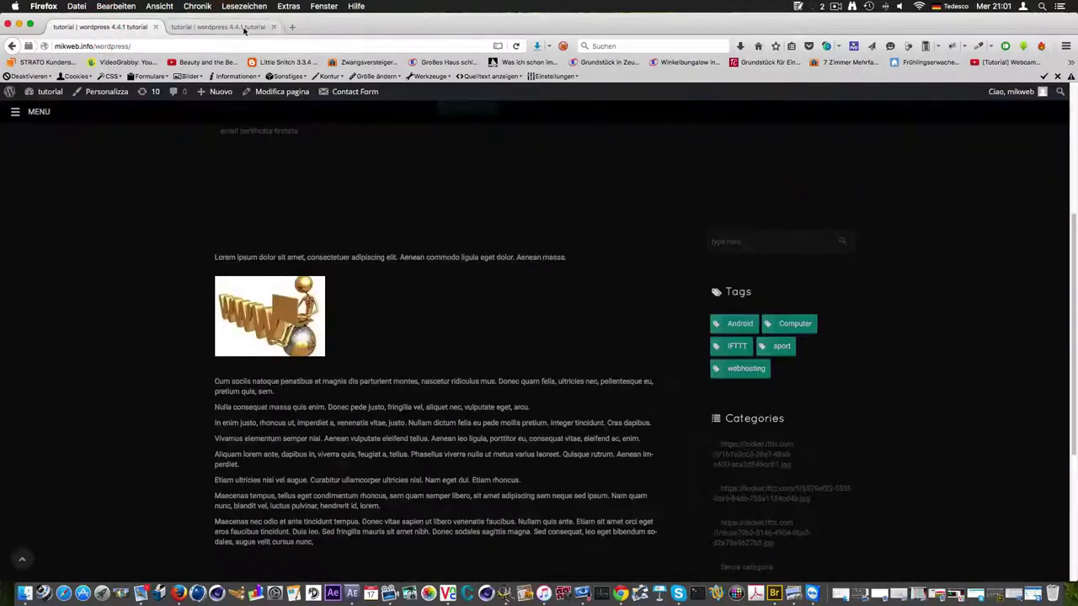
pyautogui.click(243, 29)
pyautogui.scroll(-10, 388, 198)
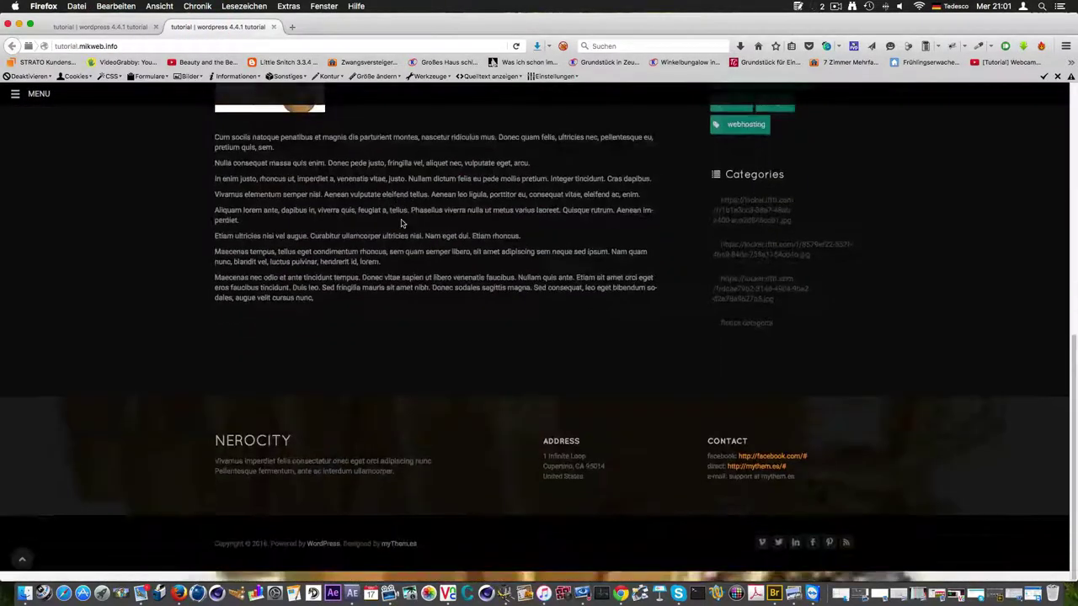
pyautogui.scroll(10, 336, 202)
pyautogui.click(100, 27)
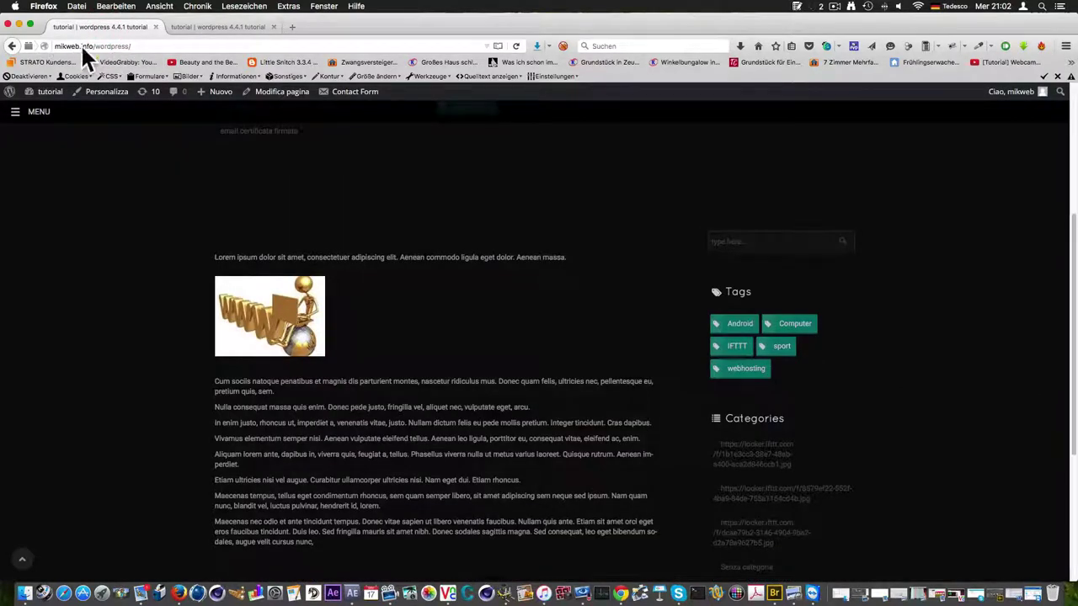
pyautogui.click(229, 28)
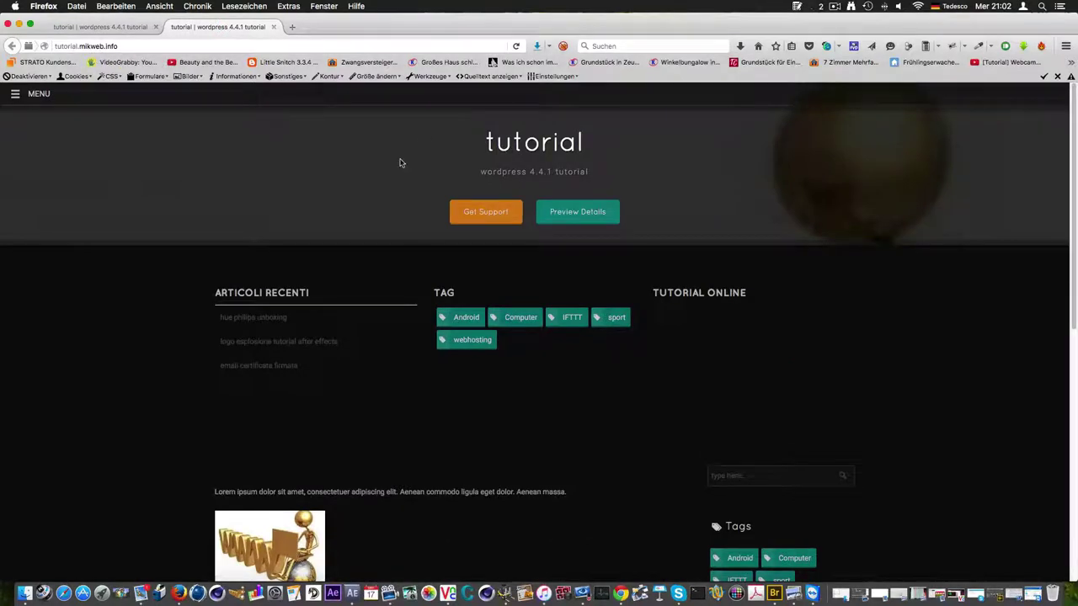
pyautogui.scroll(-2, 401, 163)
pyautogui.scroll(2, 430, 177)
pyautogui.click(107, 30)
pyautogui.scroll(5, 396, 202)
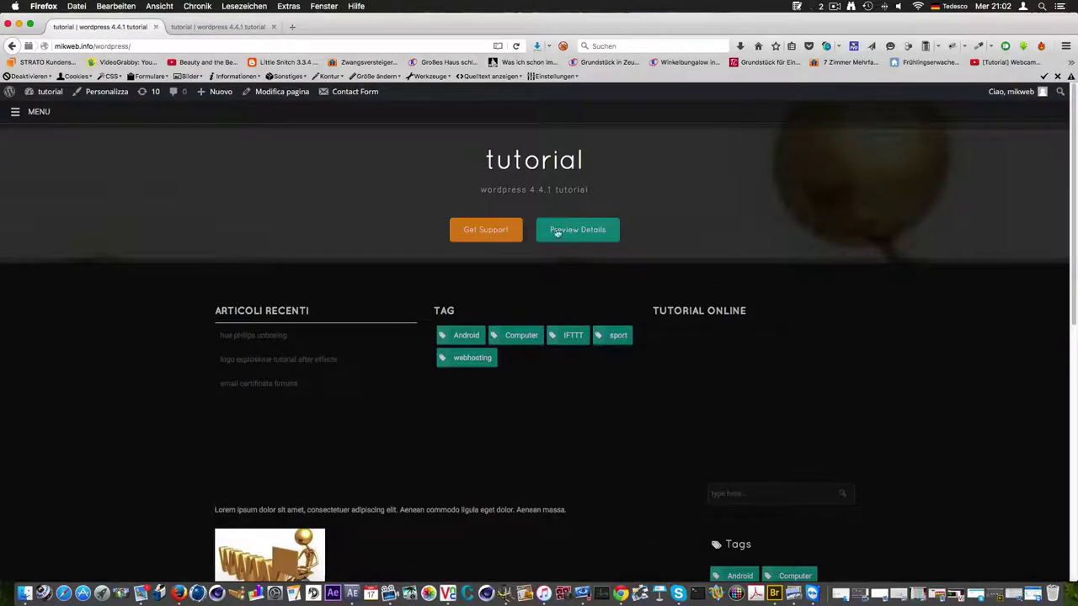
pyautogui.scroll(-10, 544, 264)
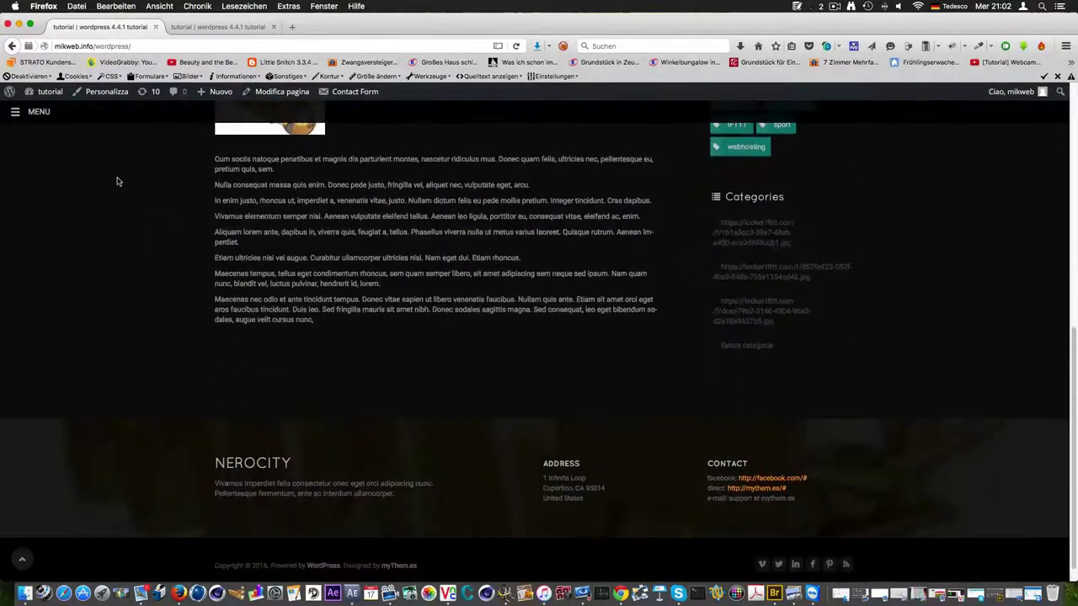
# Compare the MENU sidebar on the restored site and the original tutorial site
pyautogui.click(32, 115)
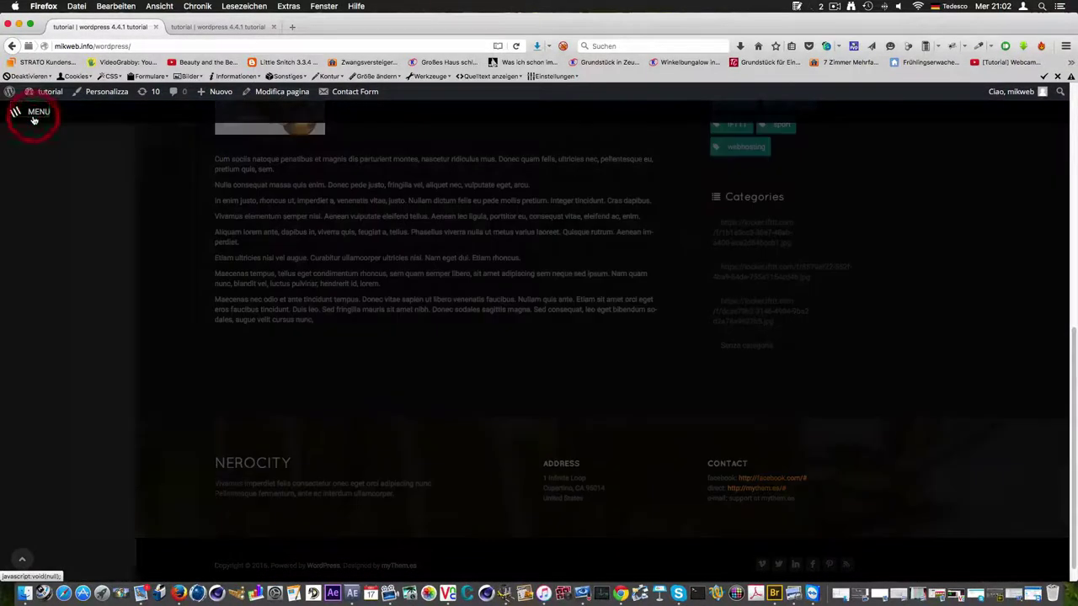
pyautogui.scroll(10, 110, 236)
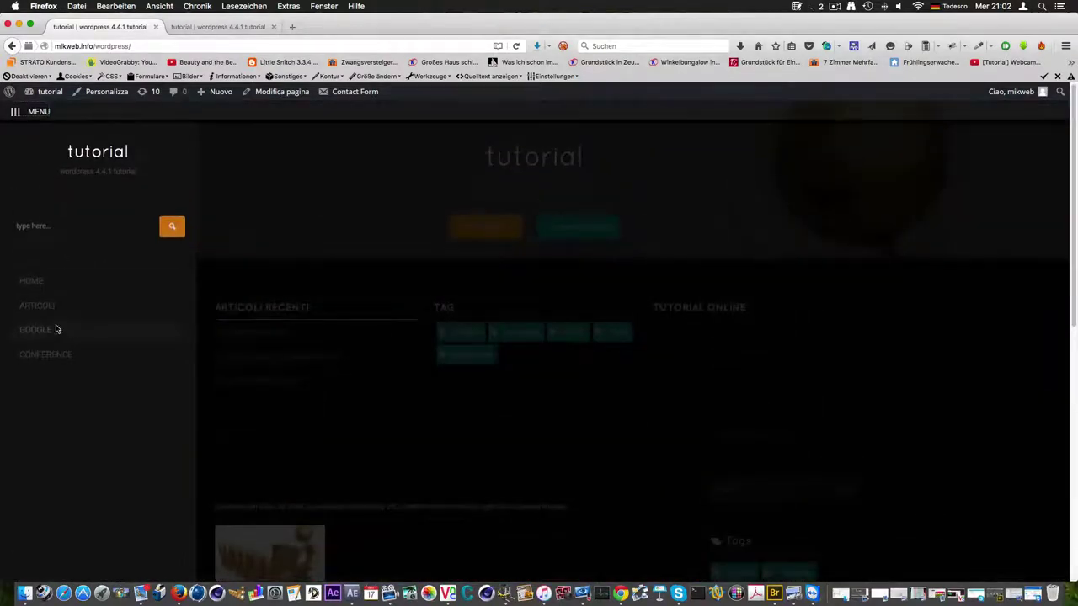
pyautogui.click(202, 27)
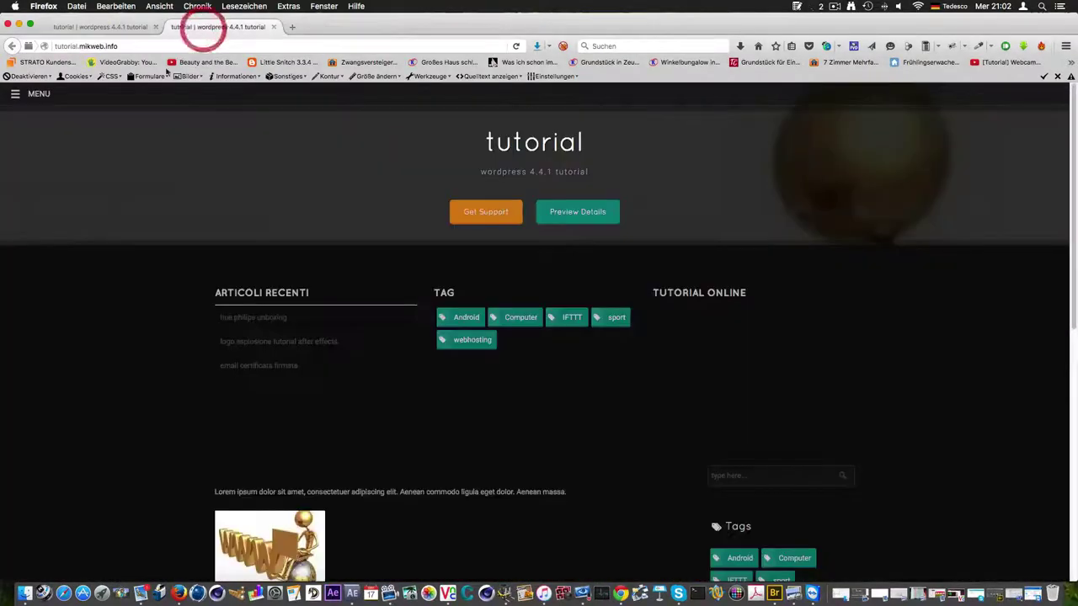
pyautogui.click(14, 94)
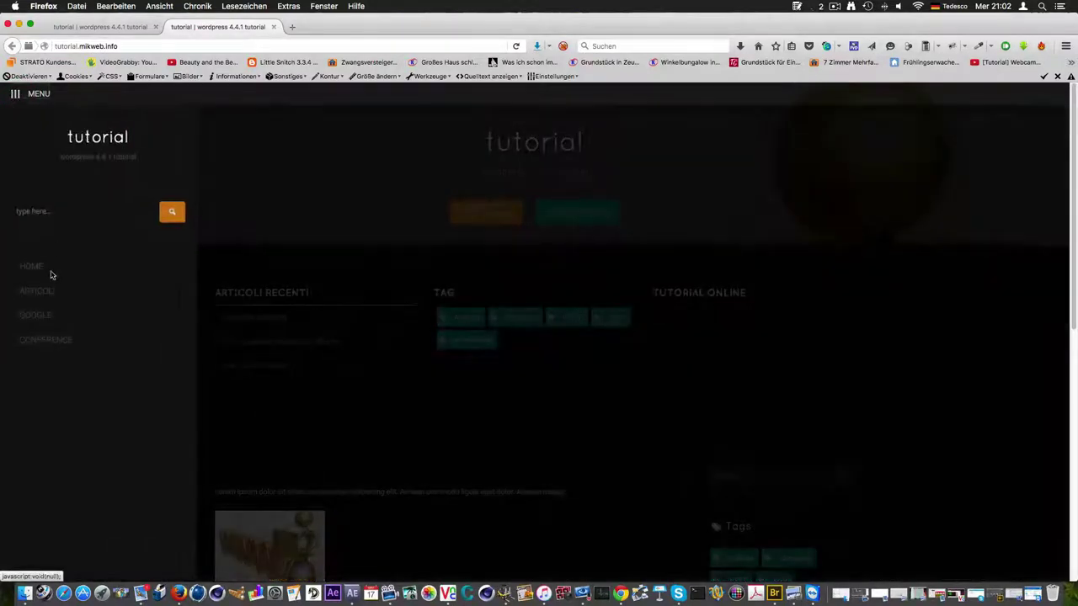
pyautogui.click(103, 27)
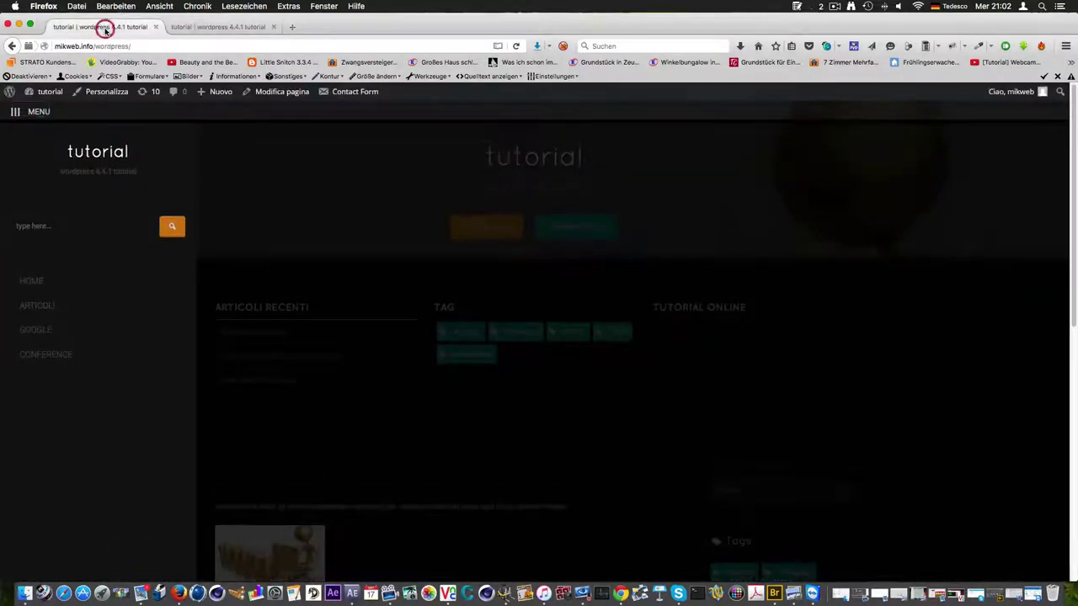
pyautogui.moveTo(51, 94)
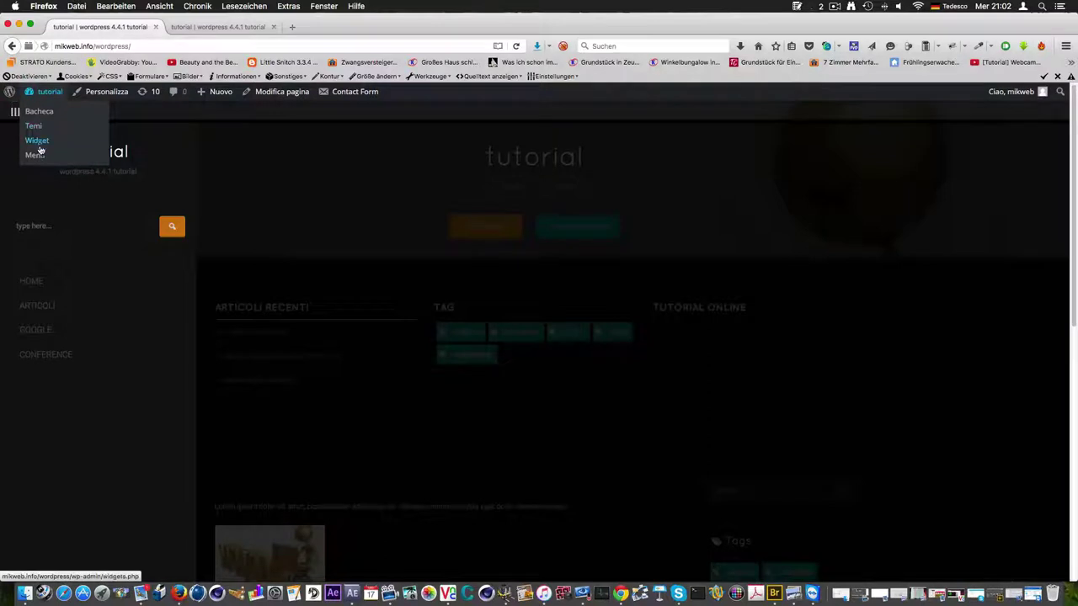
# Open Bacheca, then Impostazioni > UpdraftPlus Backups, and view the Backup Esistenti list
pyautogui.click(46, 94)
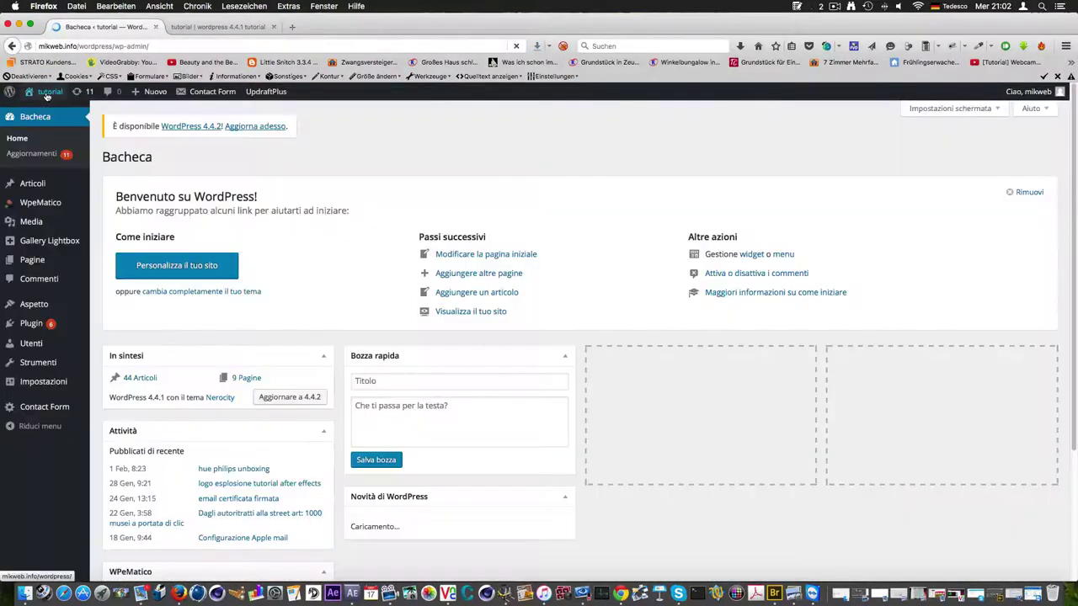
pyautogui.scroll(-5, 371, 286)
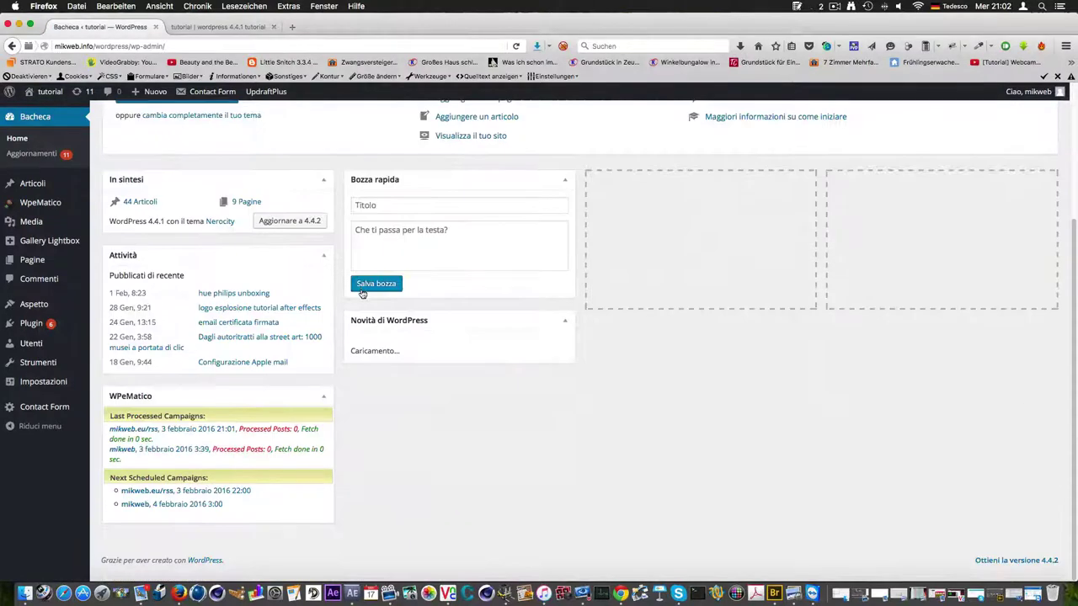
pyautogui.scroll(5, 278, 308)
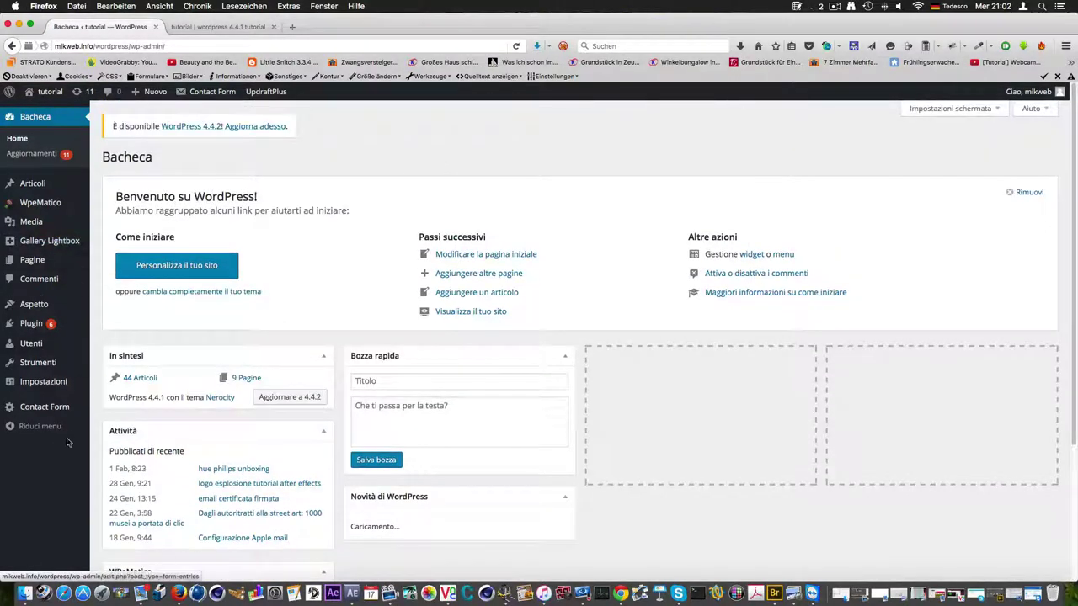
pyautogui.moveTo(52, 389)
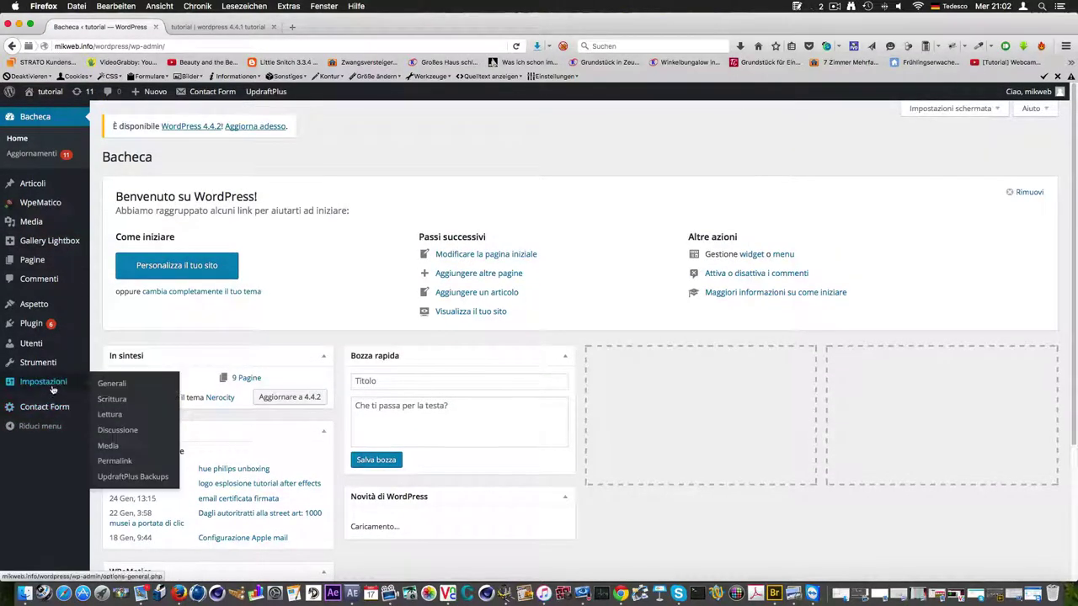
pyautogui.click(138, 476)
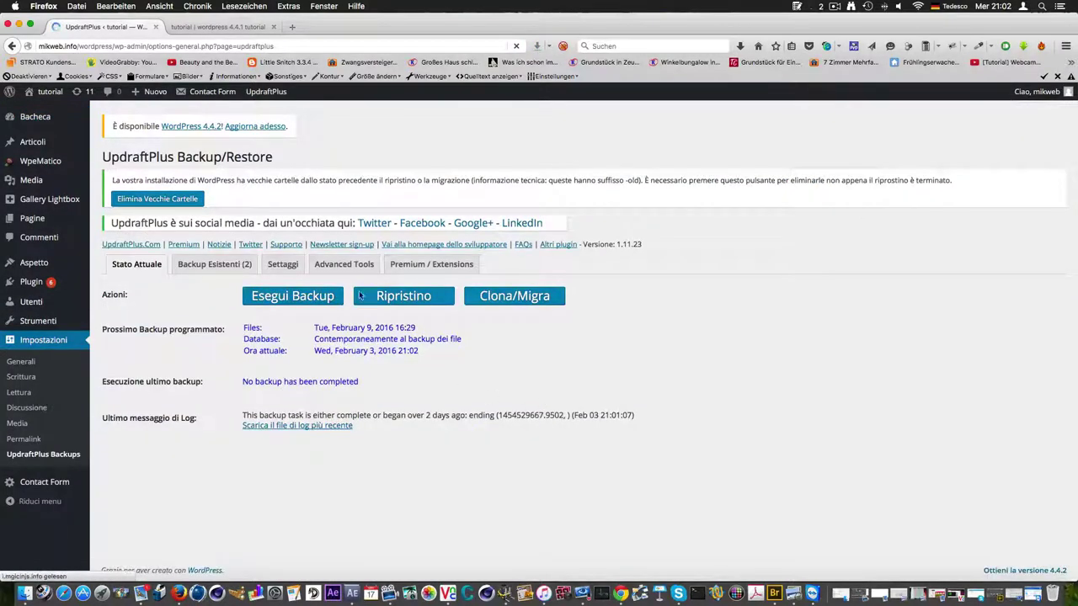
pyautogui.click(222, 265)
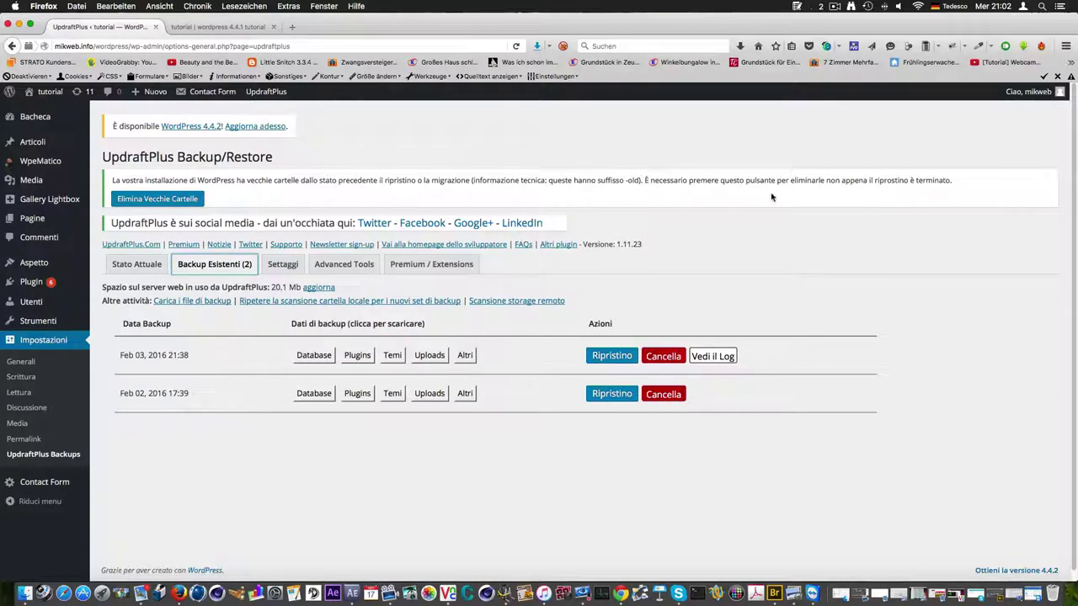
pyautogui.click(836, 7)
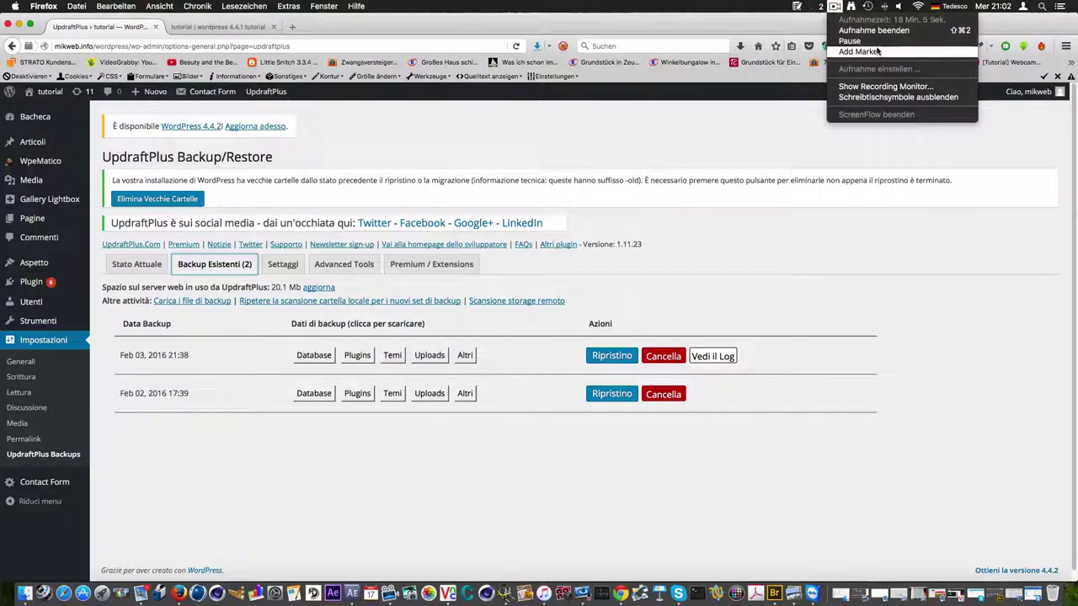